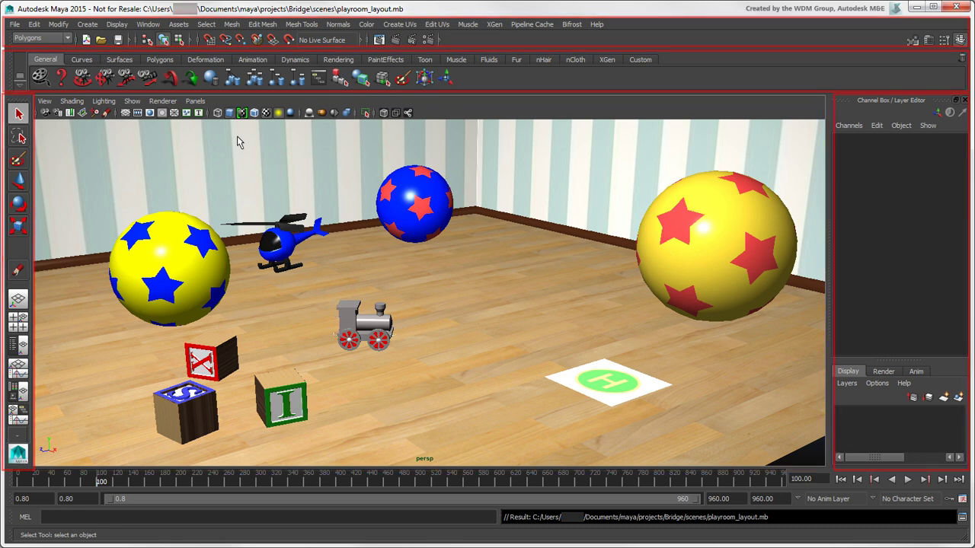
- Split the viewport into four panes, drag the dividers to enlarge perspective, and deselect the walls
{"action": "left_click", "coordinate": [149, 24]}
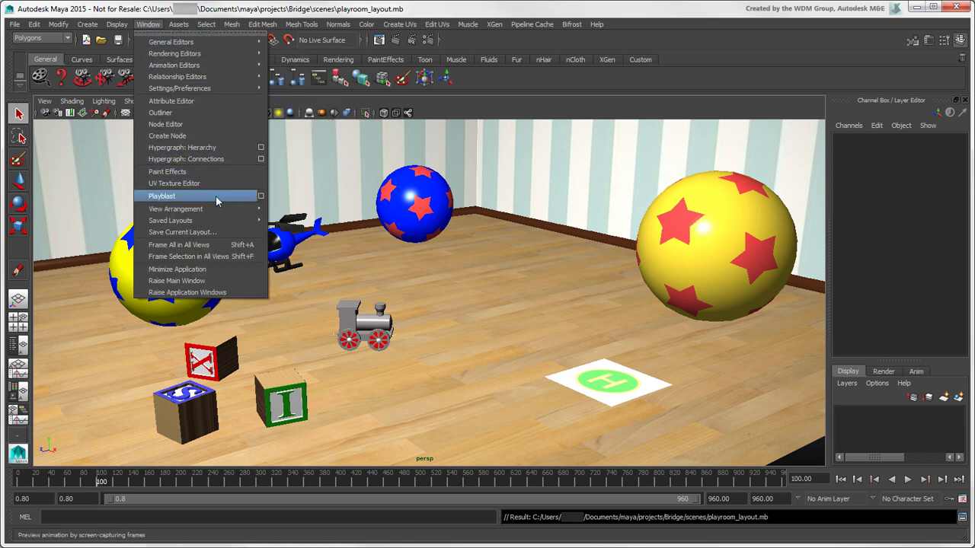
{"action": "mouse_move", "coordinate": [176, 209]}
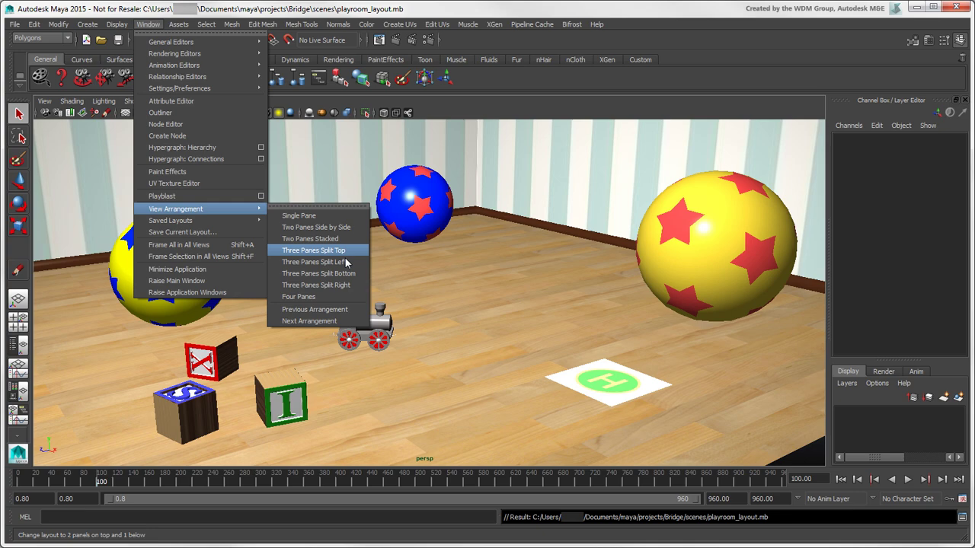
{"action": "left_click", "coordinate": [346, 297]}
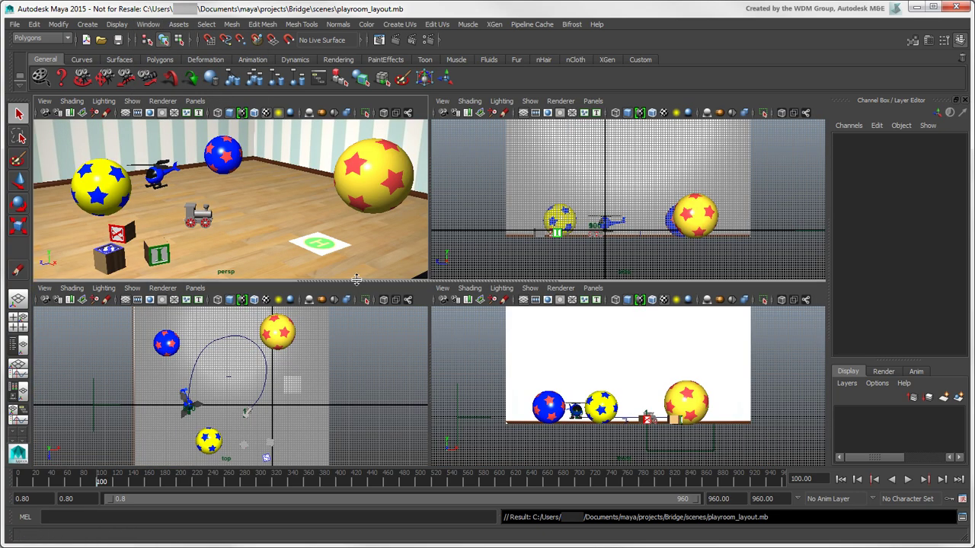
{"action": "mouse_move", "coordinate": [358, 283]}
{"action": "left_mouse_down"}
{"action": "mouse_move", "coordinate": [355, 217]}
{"action": "mouse_move", "coordinate": [355, 315]}
{"action": "left_mouse_up"}
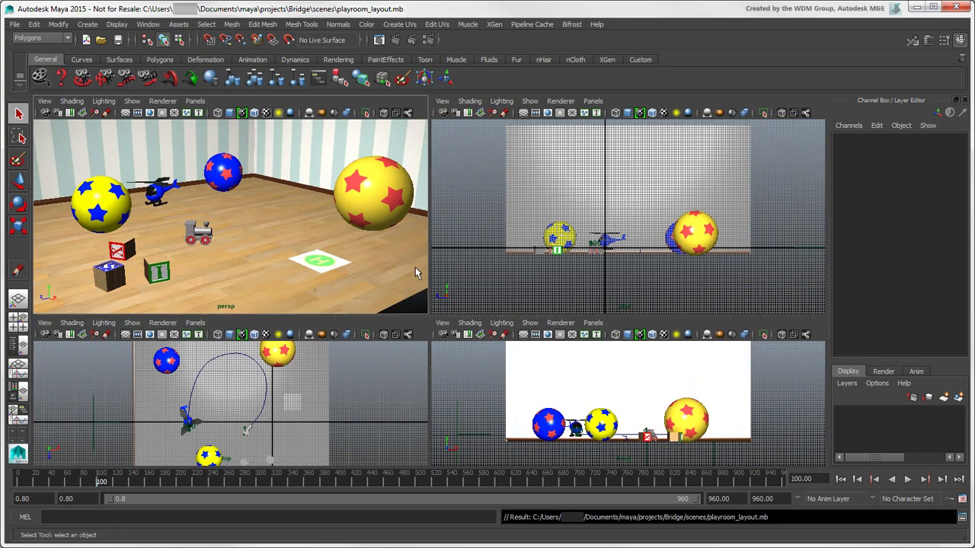
{"action": "mouse_move", "coordinate": [429, 270]}
{"action": "left_mouse_down"}
{"action": "mouse_move", "coordinate": [553, 260]}
{"action": "mouse_move", "coordinate": [446, 267]}
{"action": "mouse_move", "coordinate": [476, 272]}
{"action": "left_mouse_up"}
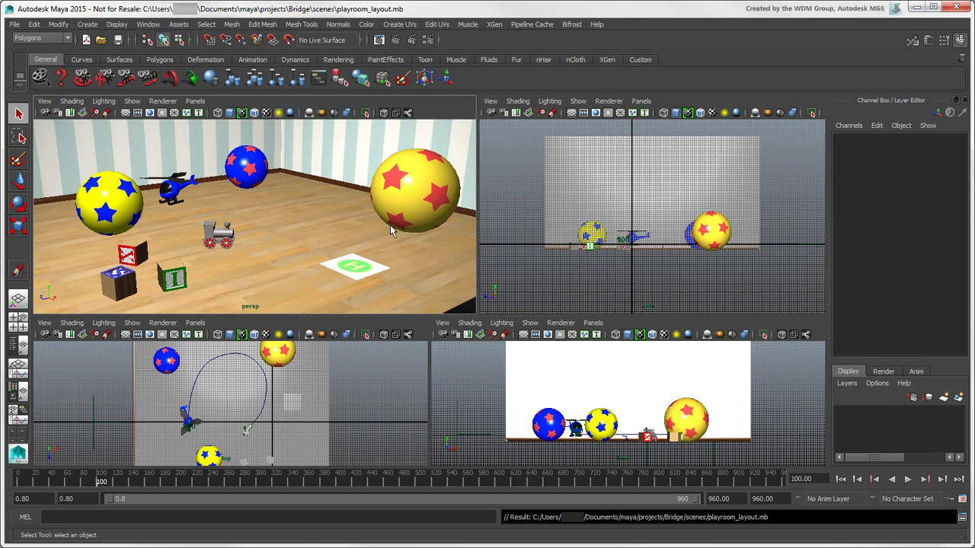
{"action": "left_click", "coordinate": [195, 102]}
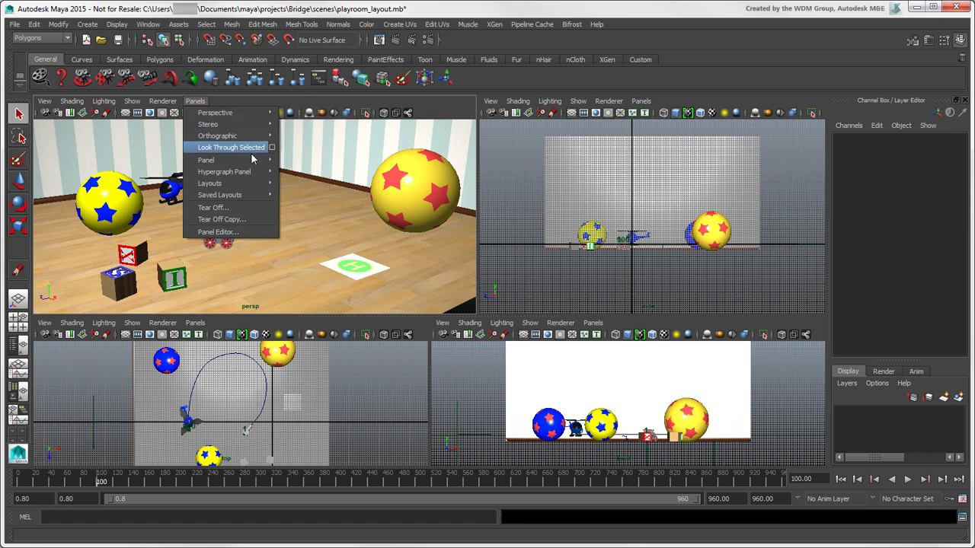
{"action": "mouse_move", "coordinate": [221, 160]}
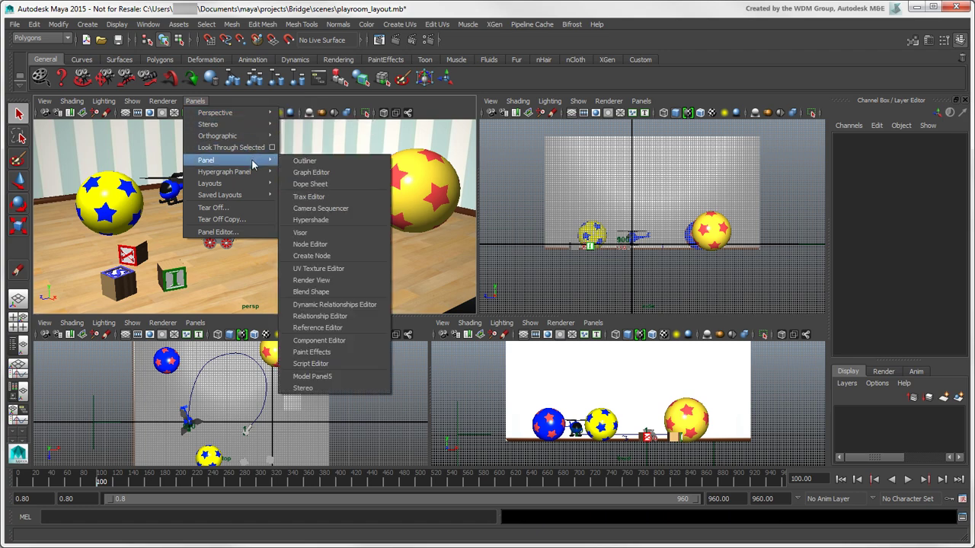
{"action": "left_click", "coordinate": [307, 143]}
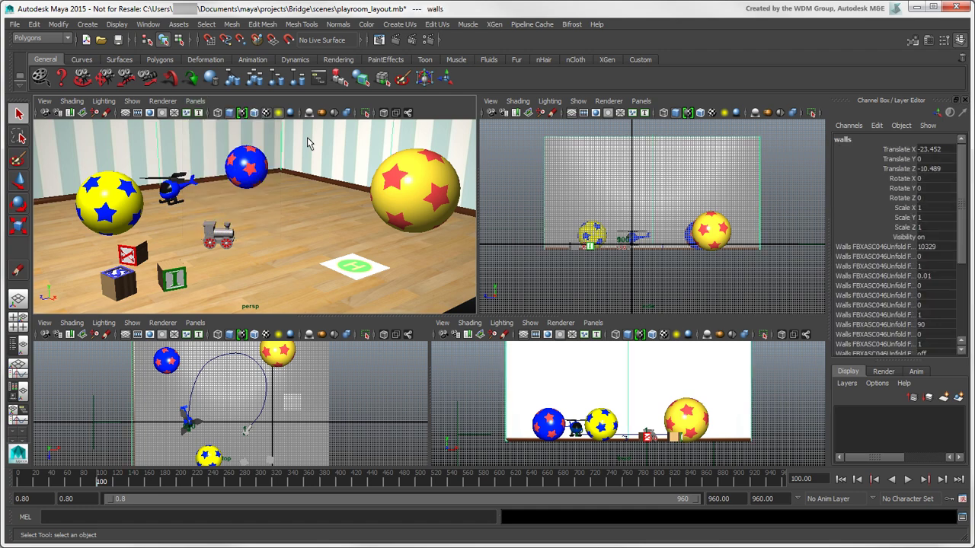
{"action": "left_click", "coordinate": [466, 310]}
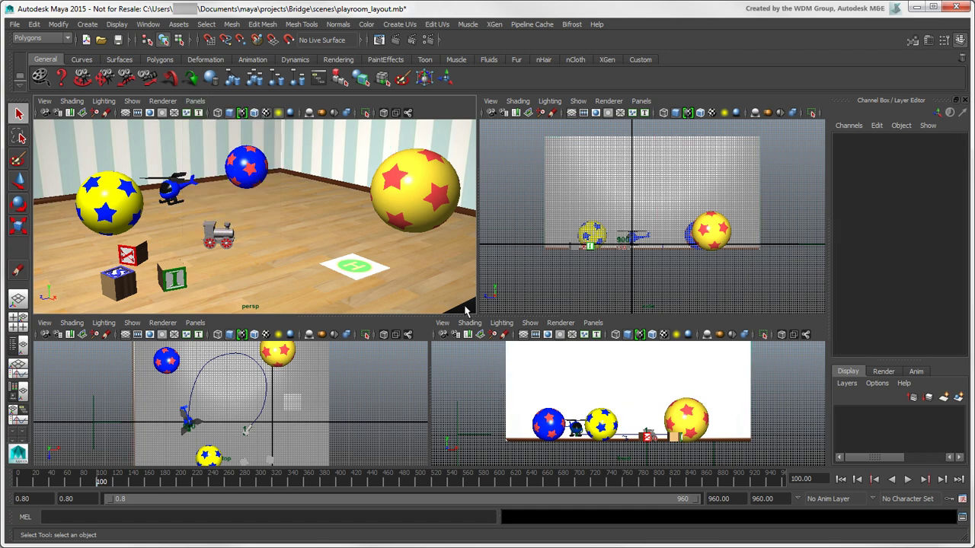
- Tumble, pan and dolly the perspective camera to reframe the playroom toys
{"action": "key", "text": "s"}
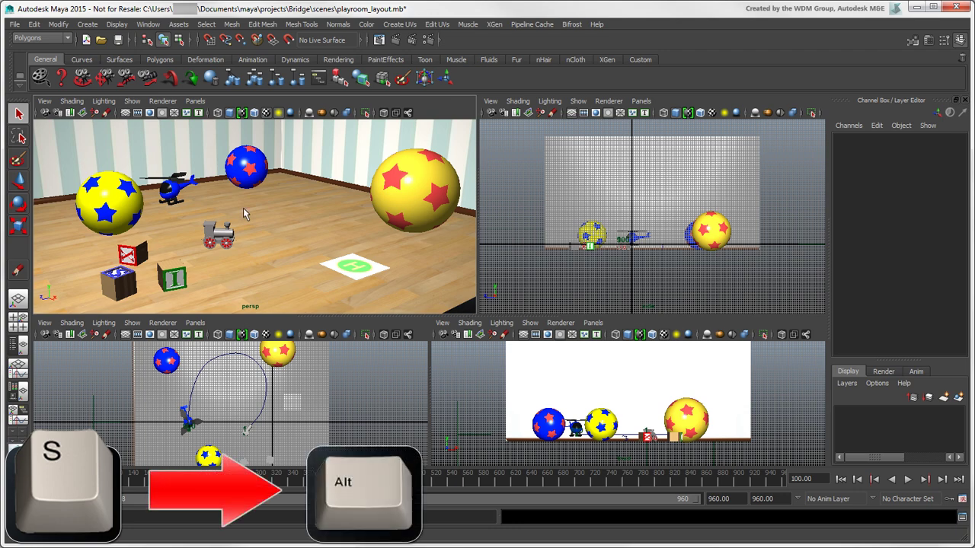
{"action": "mouse_move", "coordinate": [256, 210]}
{"action": "left_mouse_down", "text": "alt"}
{"action": "mouse_move", "coordinate": [283, 233]}
{"action": "mouse_move", "coordinate": [246, 221]}
{"action": "left_mouse_up", "text": "alt"}
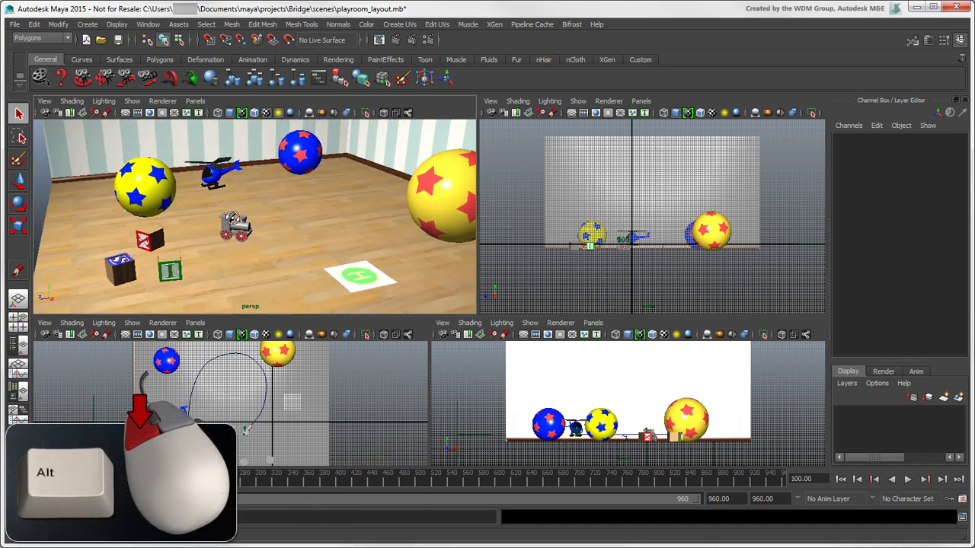
{"action": "mouse_move", "coordinate": [245, 221]}
{"action": "middle_mouse_down", "text": "alt"}
{"action": "mouse_move", "coordinate": [222, 149]}
{"action": "mouse_move", "coordinate": [204, 217]}
{"action": "middle_mouse_up", "text": "alt"}
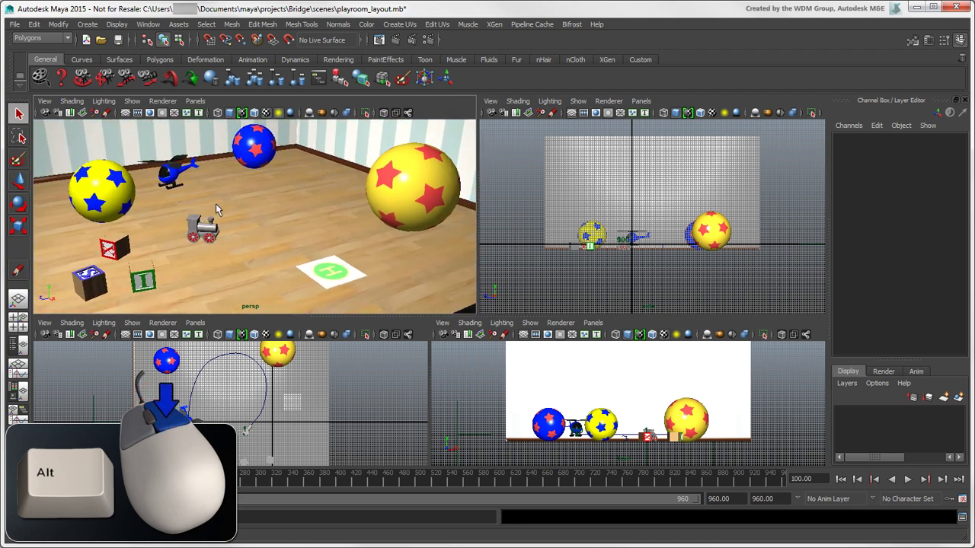
{"action": "scroll", "coordinate": [216, 209], "scroll_direction": "down", "scroll_amount": 2}
{"action": "scroll", "coordinate": [221, 229], "scroll_direction": "down", "scroll_amount": 2}
{"action": "scroll", "coordinate": [224, 252], "scroll_direction": "down", "scroll_amount": 2}
{"action": "scroll", "coordinate": [229, 276], "scroll_direction": "down", "scroll_amount": 1}
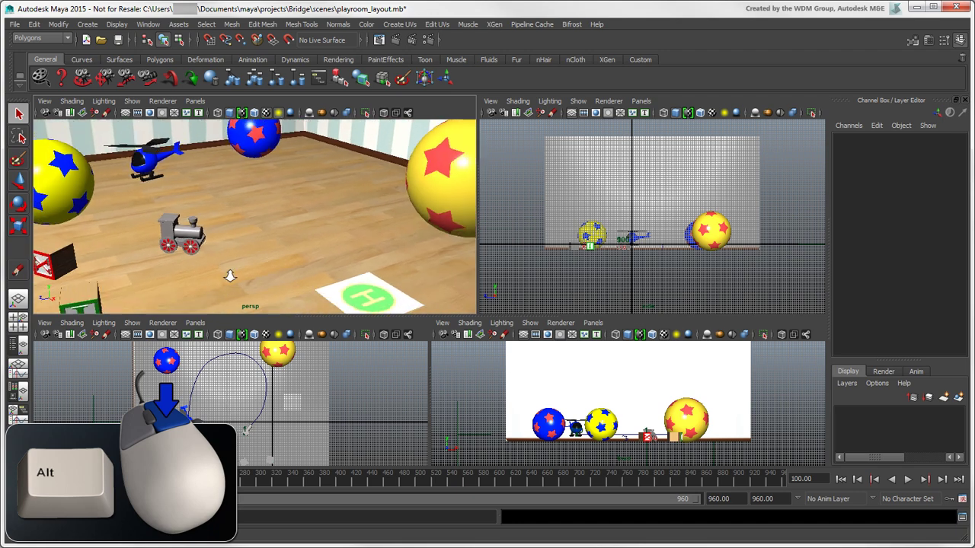
{"action": "scroll", "coordinate": [230, 228], "scroll_direction": "down", "scroll_amount": 2}
{"action": "scroll", "coordinate": [229, 182], "scroll_direction": "down", "scroll_amount": 2}
{"action": "scroll", "coordinate": [232, 190], "scroll_direction": "down", "scroll_amount": 1}
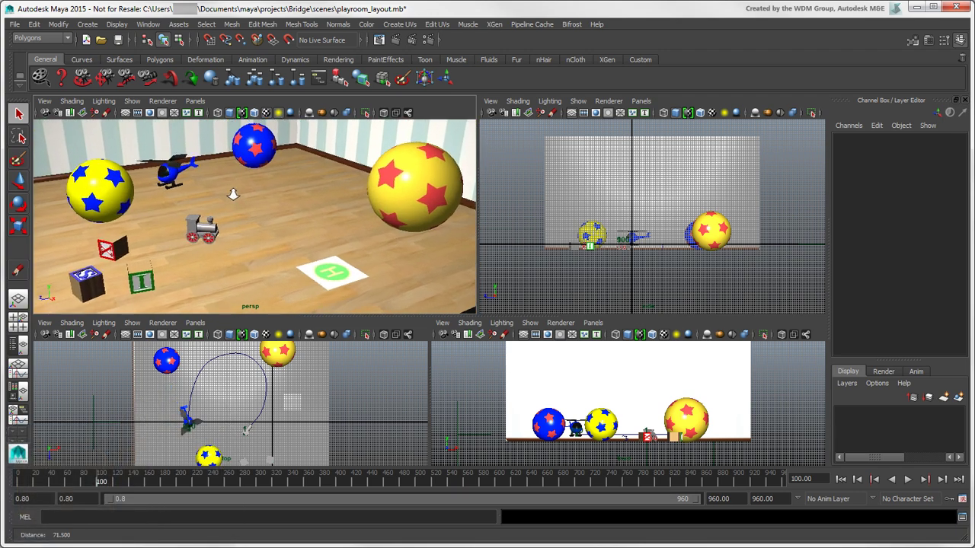
{"action": "scroll", "coordinate": [233, 194], "scroll_direction": "up", "scroll_amount": 2}
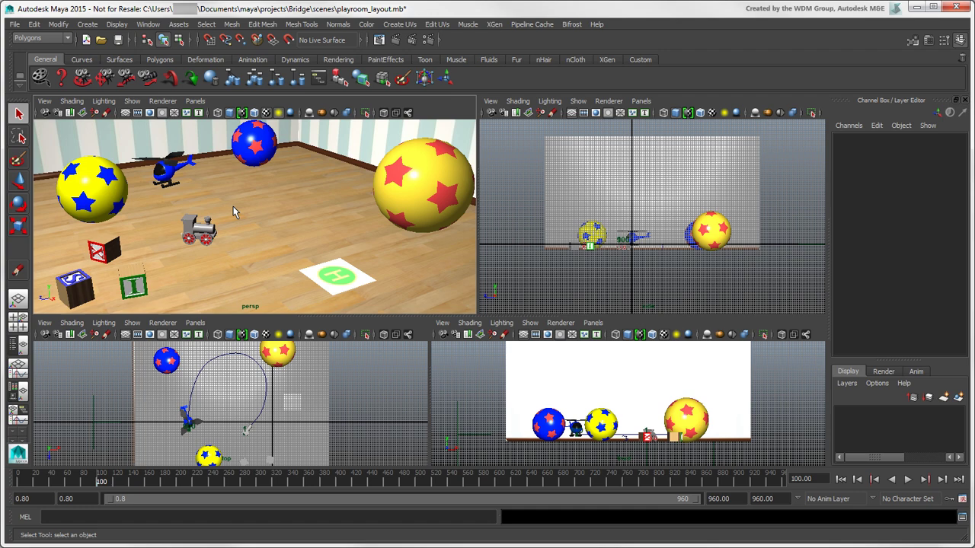
- Cycle through the Quick Layout presets (single, outliner, graph, shader views), ending on Four View
{"action": "left_click", "coordinate": [19, 300]}
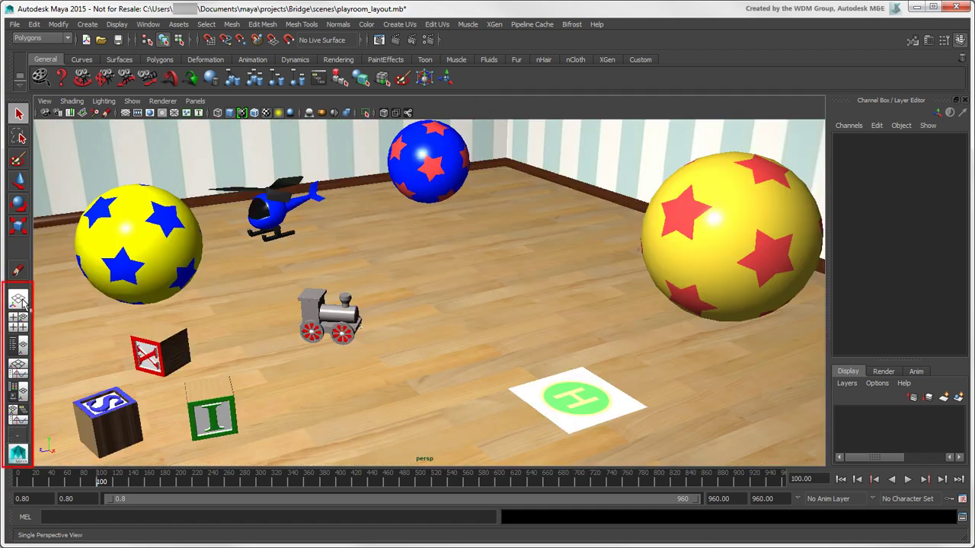
{"action": "left_click", "coordinate": [18, 325]}
{"action": "left_click", "coordinate": [22, 346]}
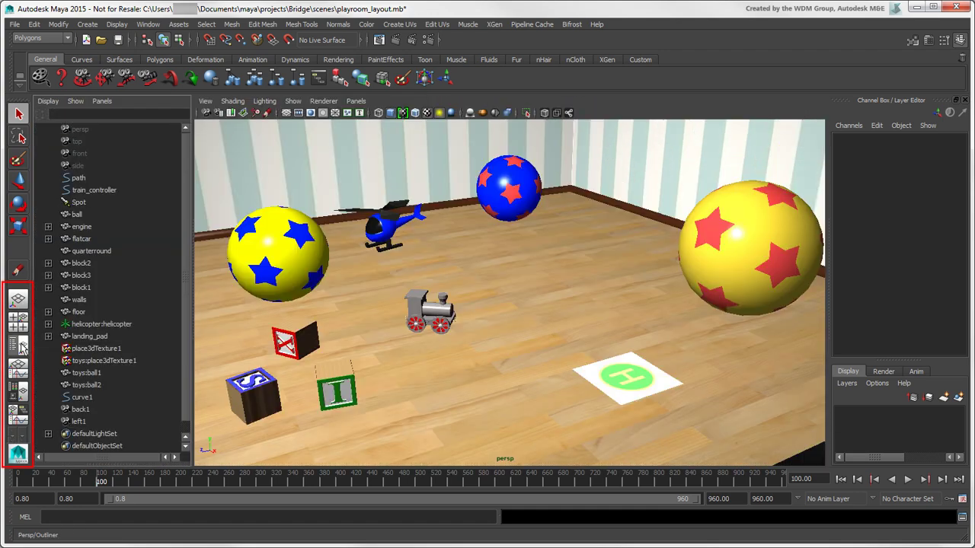
{"action": "left_click", "coordinate": [16, 368]}
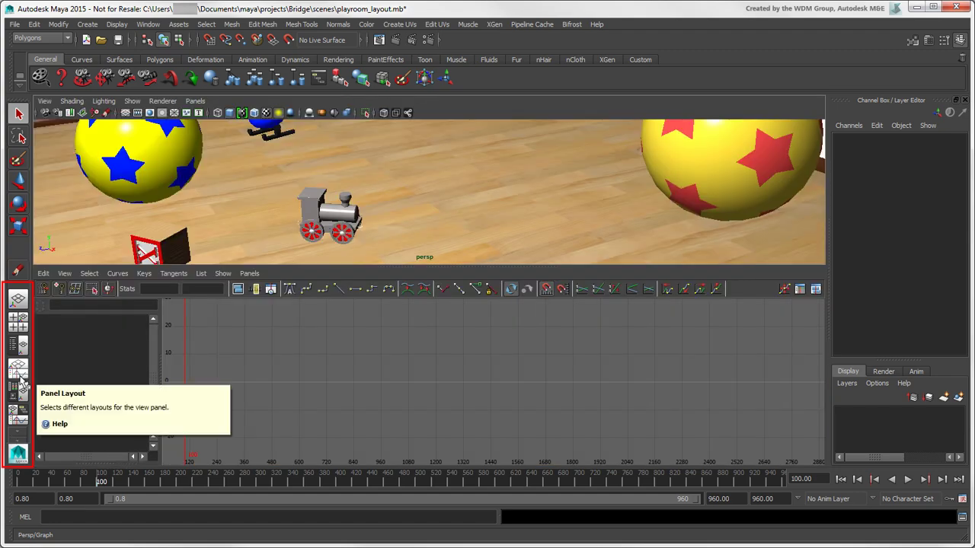
{"action": "left_click", "coordinate": [19, 392]}
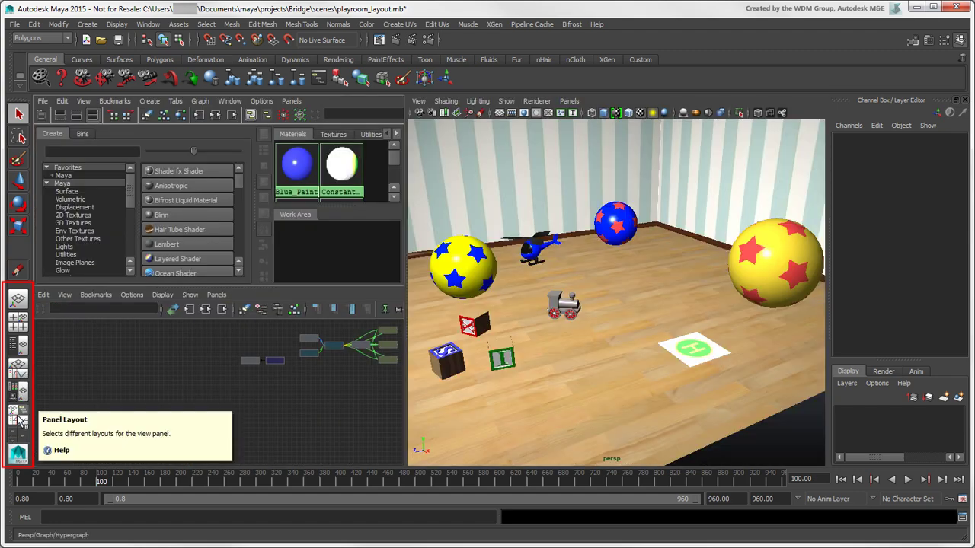
{"action": "left_click", "coordinate": [19, 417]}
{"action": "left_click", "coordinate": [20, 324]}
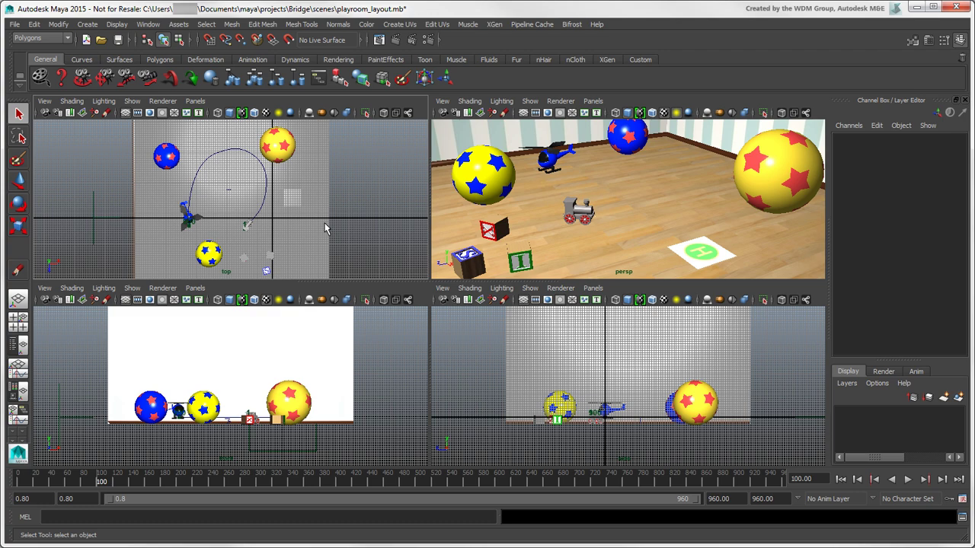
- Maximize and restore the top and front panes with the Space Bar
{"action": "key", "text": "space"}
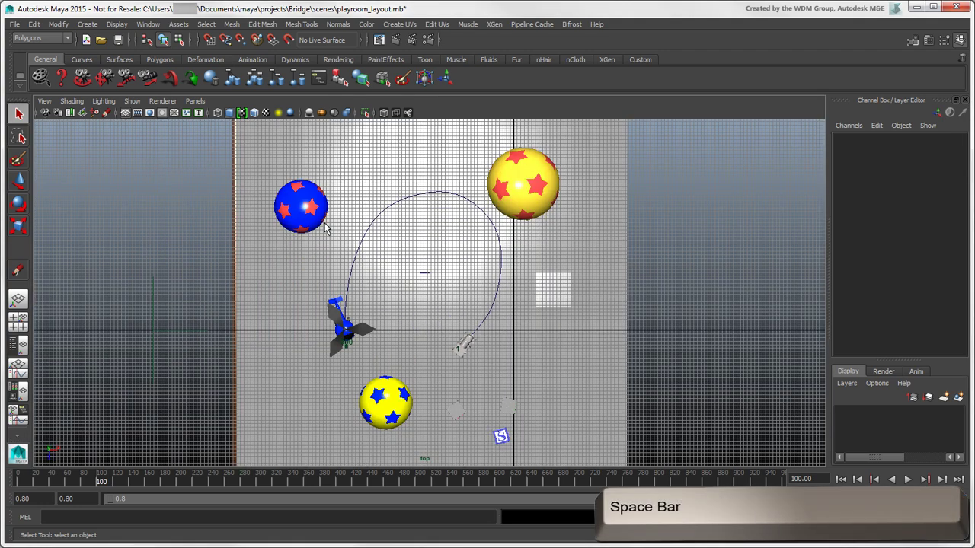
{"action": "key", "text": "space"}
{"action": "key", "text": "space"}
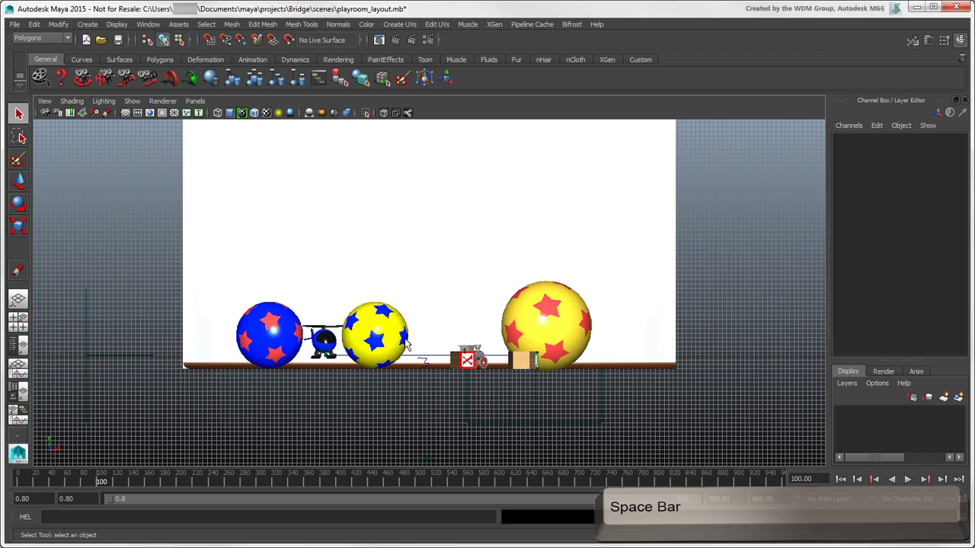
{"action": "key", "text": "space"}
{"action": "key", "text": "space"}
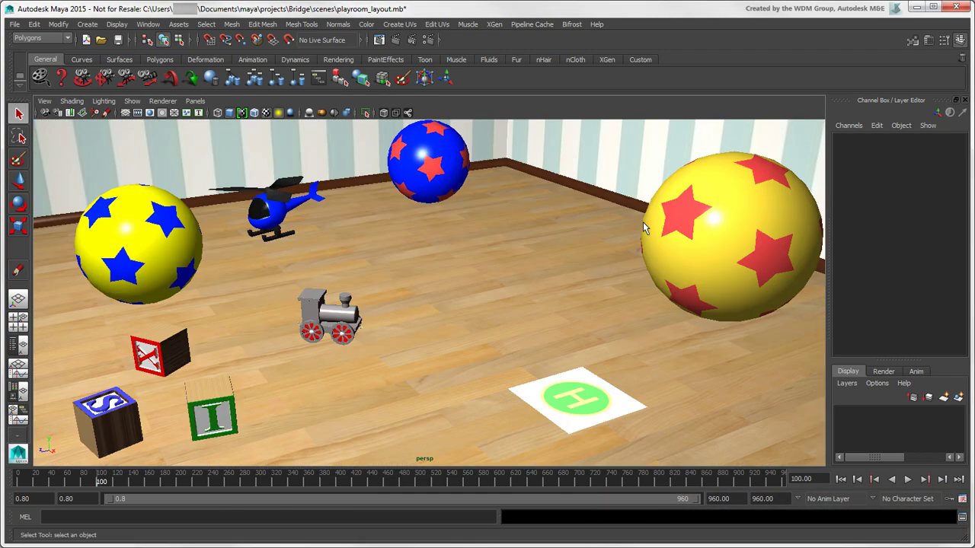
{"action": "key", "text": "space"}
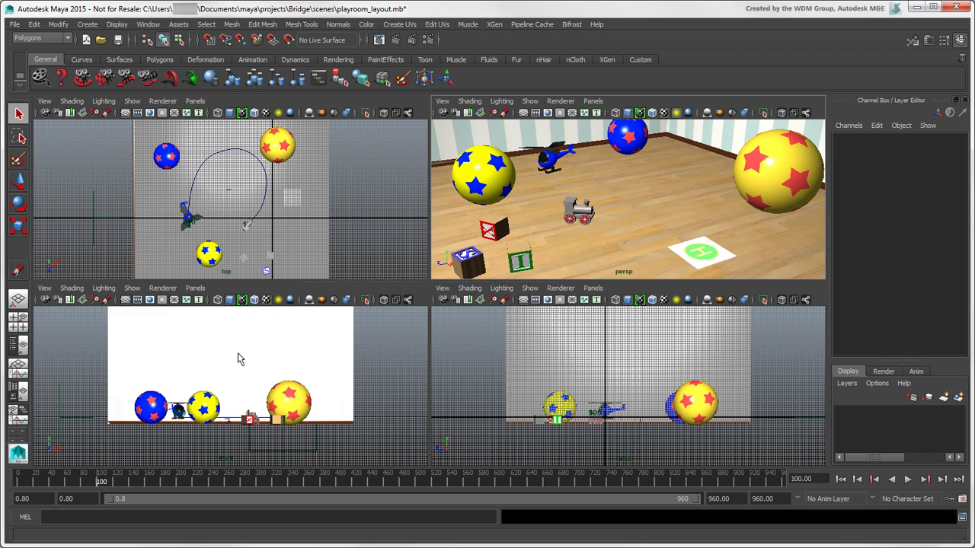
- Use the perspective-over-graph layout and put the Node Editor in the lower pane
{"action": "left_click", "coordinate": [30, 371]}
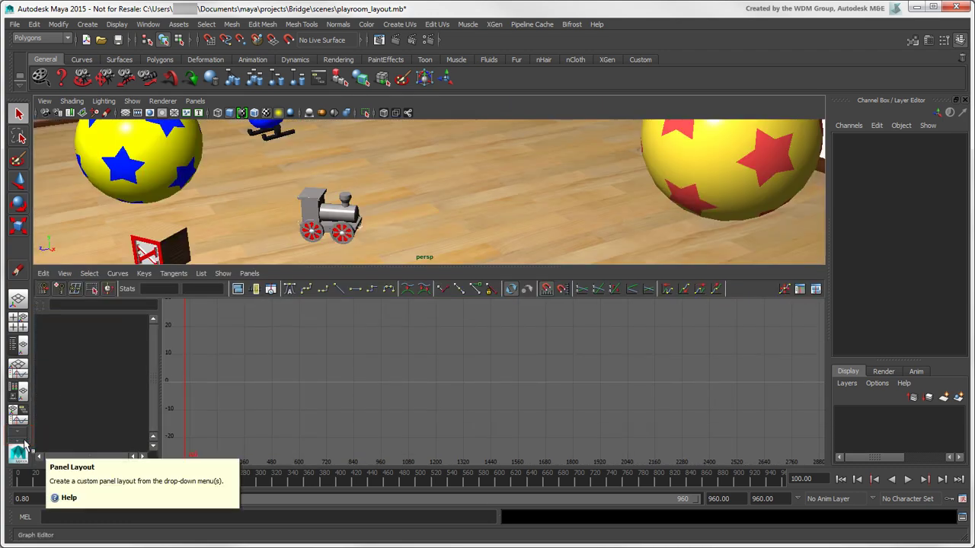
{"action": "left_click", "coordinate": [25, 440]}
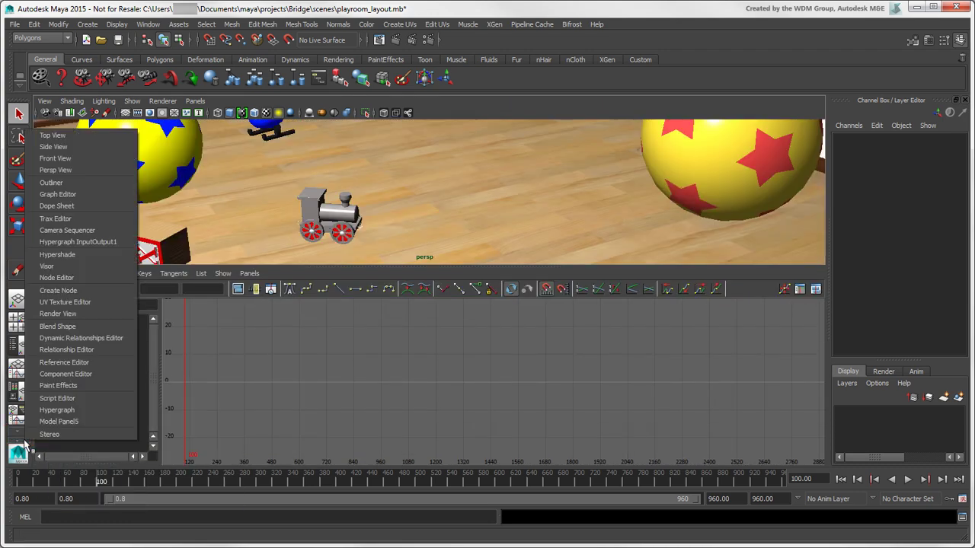
{"action": "left_click", "coordinate": [103, 279]}
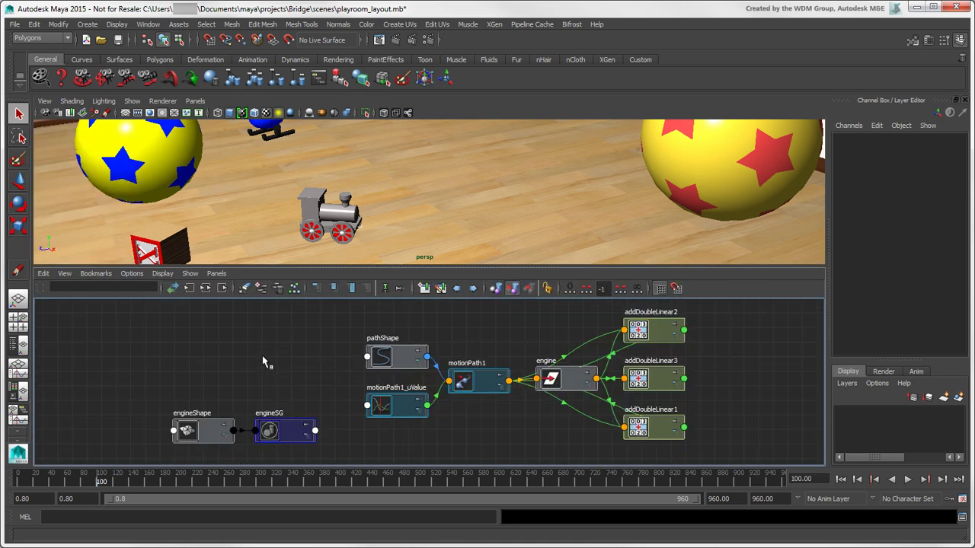
- Save the current panel arrangement as a custom layout named 'Node_persp'
{"action": "right_click_drag", "start_coordinate": [18, 415], "coordinate": [86, 385]}
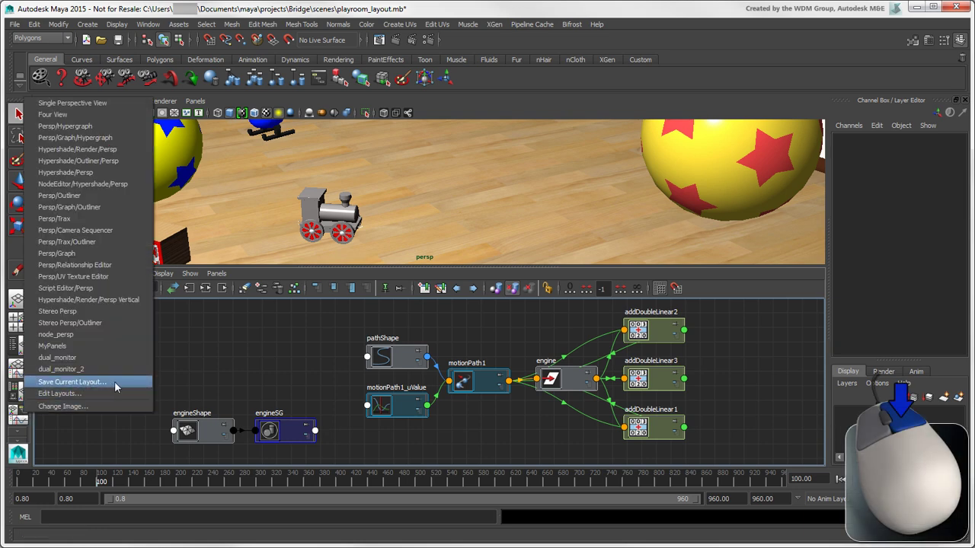
{"action": "right_click_drag", "start_coordinate": [115, 387], "coordinate": [116, 387]}
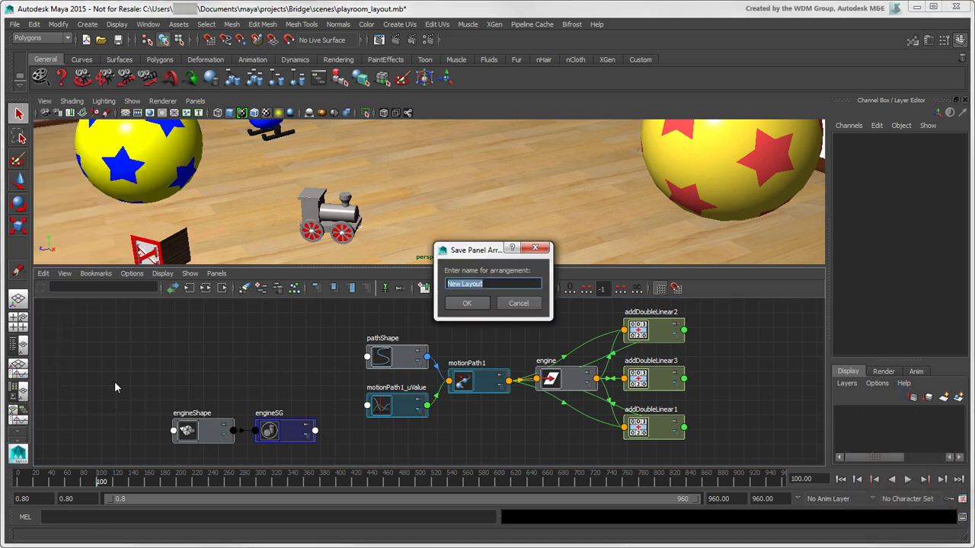
{"action": "type", "text": "Node_persp"}
{"action": "left_click", "coordinate": [469, 304]}
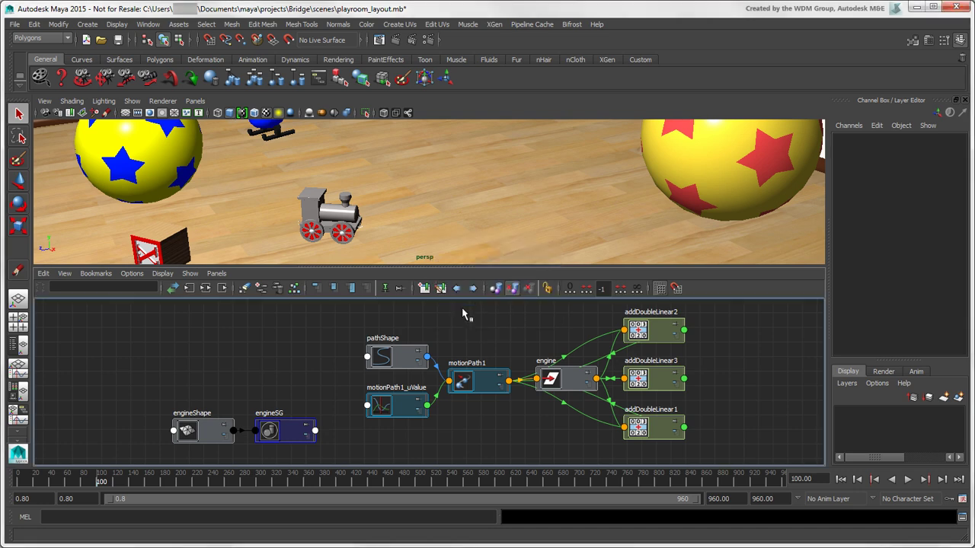
- Apply Node_persp, then add a new layout named Visor_persp in the layout editor
{"action": "right_click", "coordinate": [27, 424]}
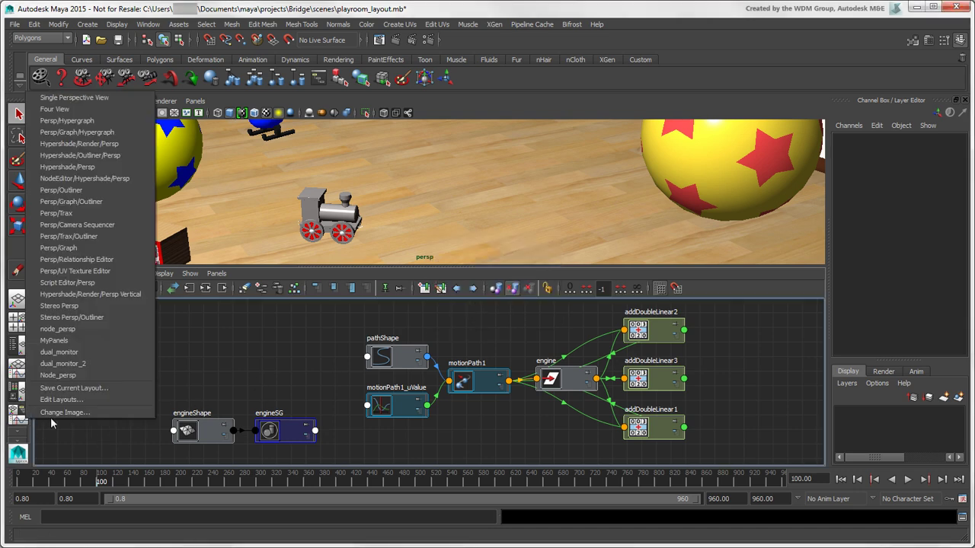
{"action": "left_click", "coordinate": [110, 376]}
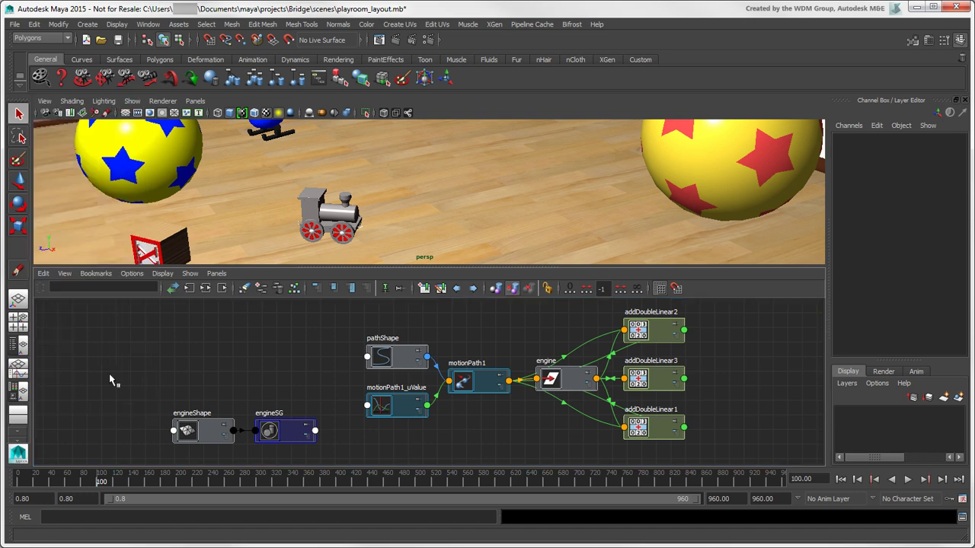
{"action": "right_click", "coordinate": [22, 424]}
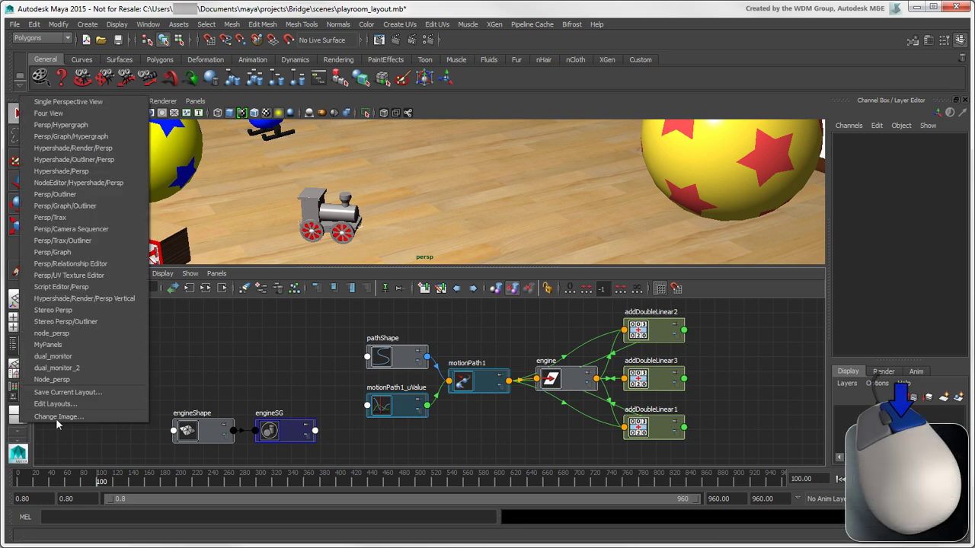
{"action": "left_click", "coordinate": [88, 410]}
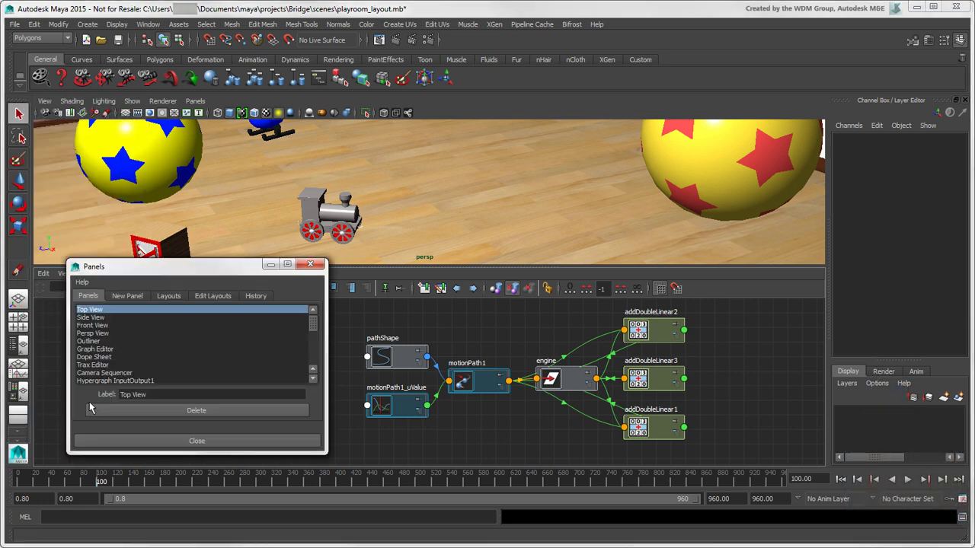
{"action": "left_click", "coordinate": [169, 296]}
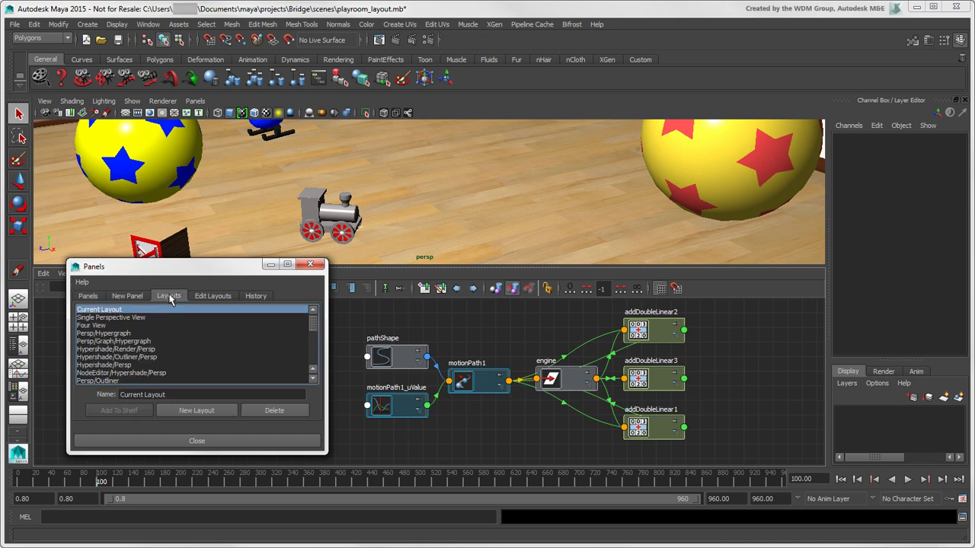
{"action": "left_click", "coordinate": [217, 414]}
{"action": "triple_click", "coordinate": [190, 394]}
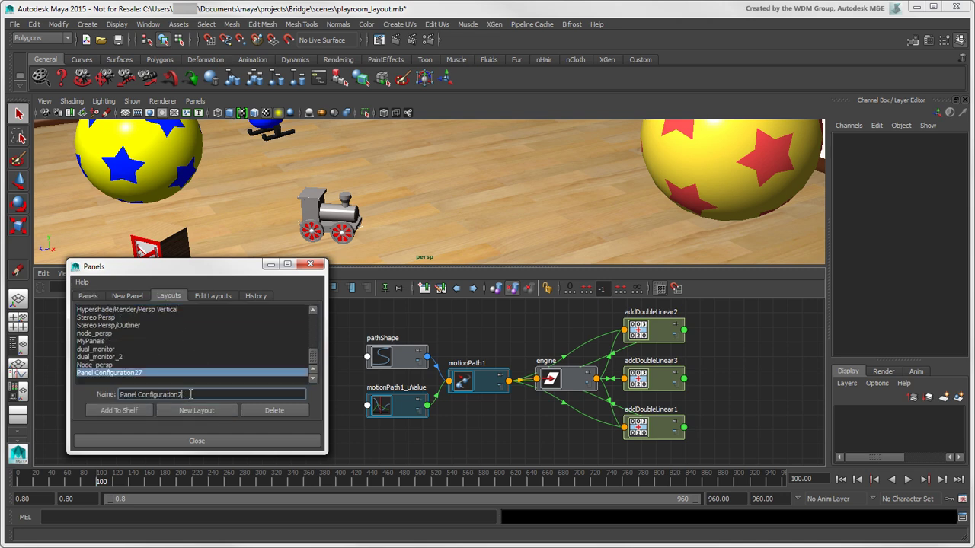
{"action": "type", "text": "Visor_persp"}
- Give Visor_persp two side-by-side panes, with the Visor in pane 2
{"action": "left_click", "coordinate": [212, 297]}
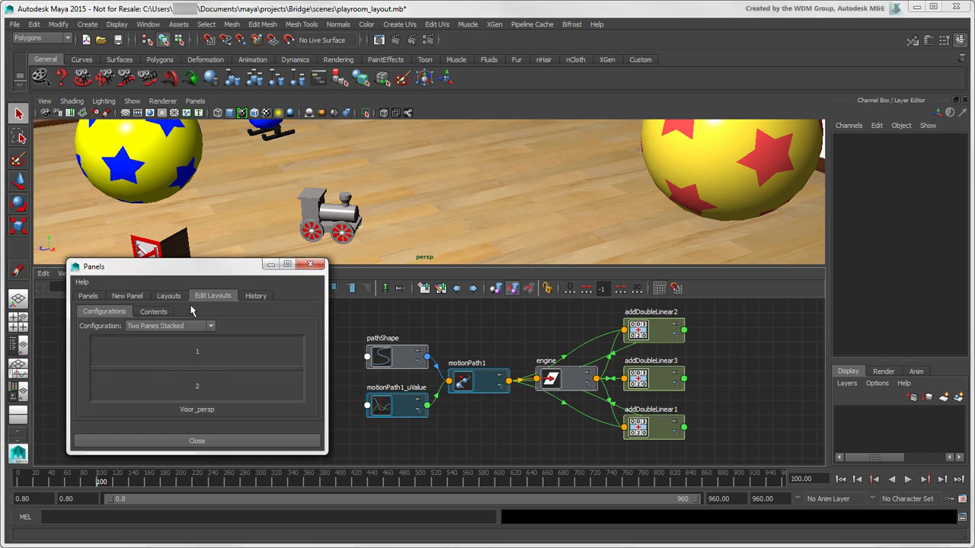
{"action": "left_click", "coordinate": [210, 328]}
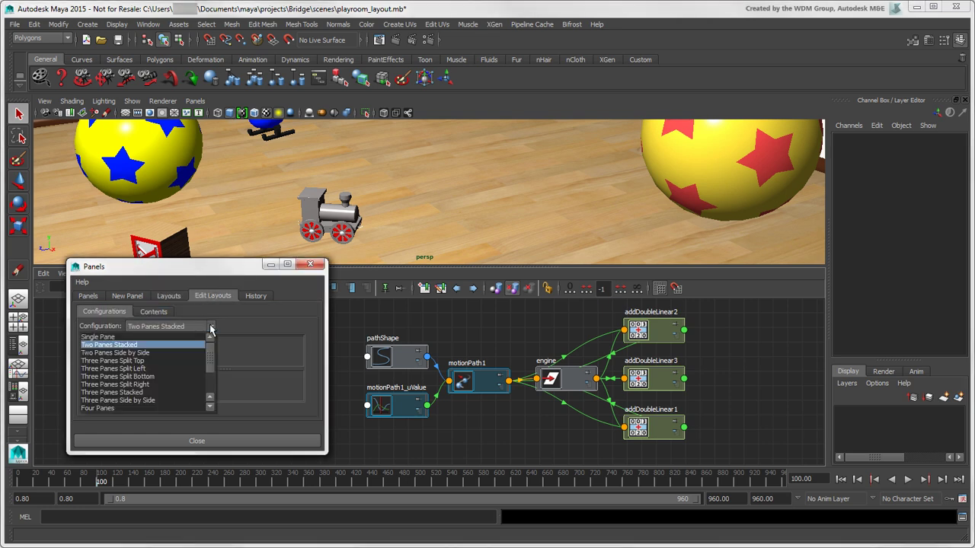
{"action": "left_click", "coordinate": [166, 354]}
{"action": "left_click_drag", "start_coordinate": [196, 368], "coordinate": [226, 368]}
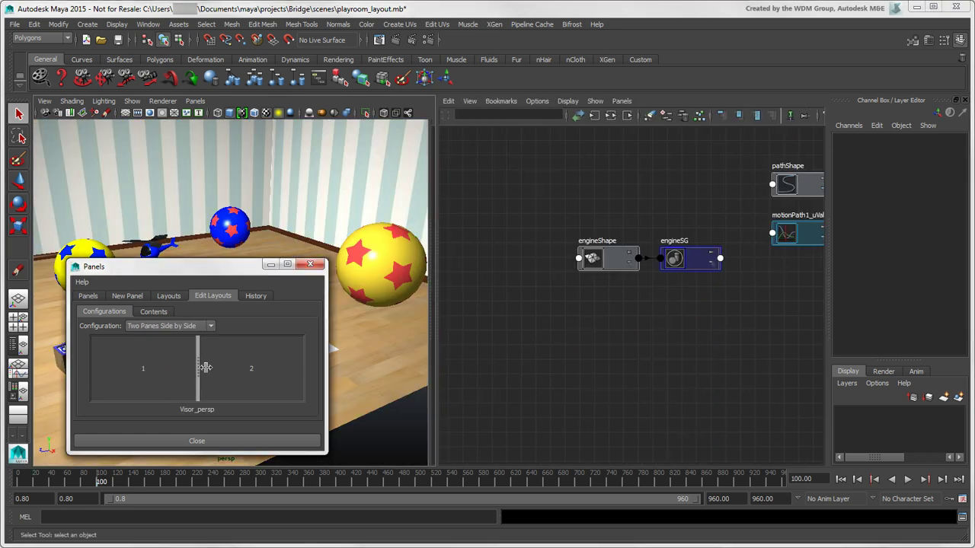
{"action": "left_click", "coordinate": [155, 317]}
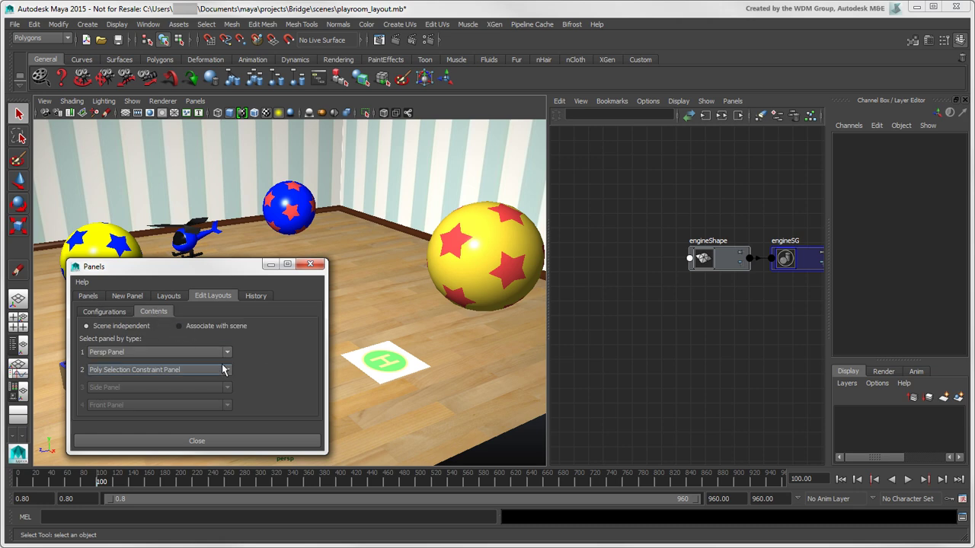
{"action": "left_click", "coordinate": [226, 371]}
{"action": "scroll", "coordinate": [229, 414], "scroll_direction": "down", "scroll_amount": 3}
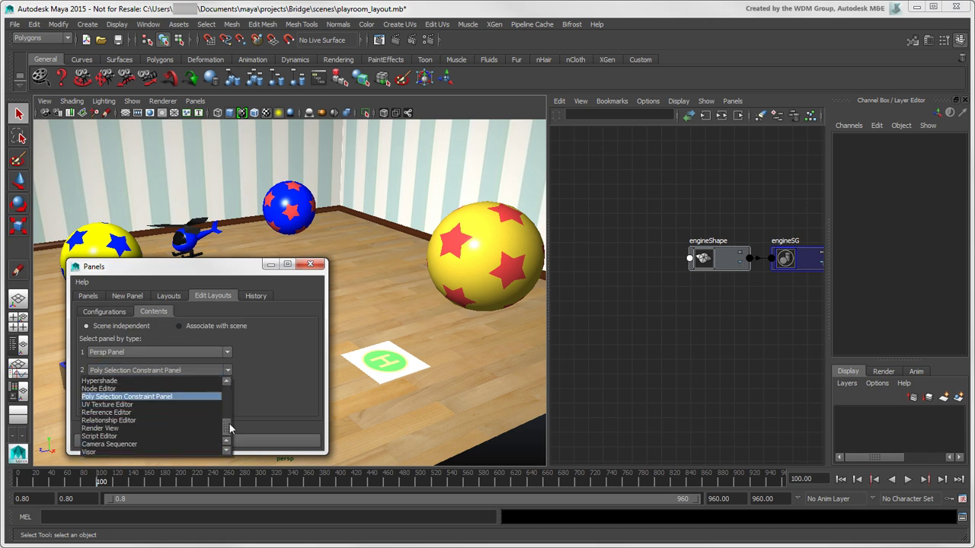
{"action": "left_click", "coordinate": [154, 452]}
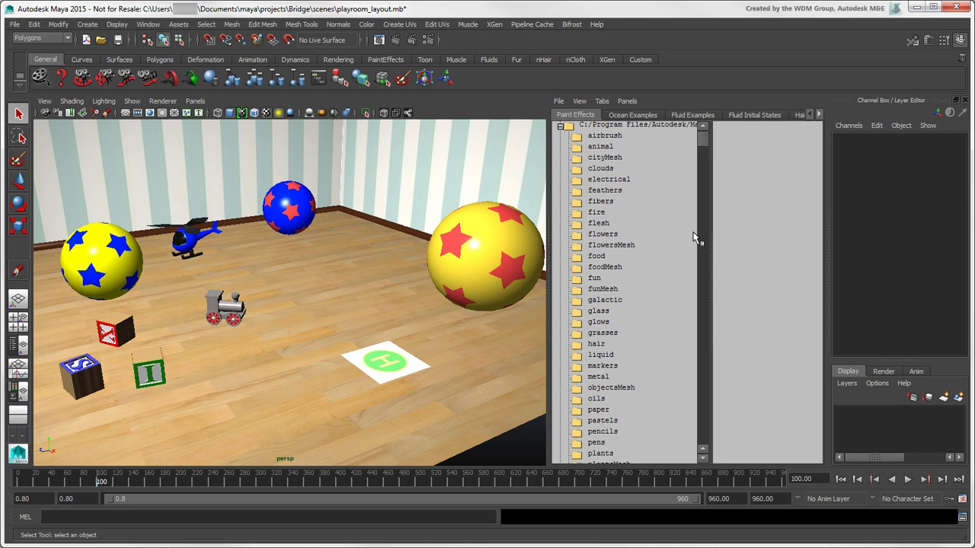
- Browse the Visor's Bifrost Presets and widen the pane to enlarge the thumbnails
{"action": "left_click", "coordinate": [818, 114]}
{"action": "left_click", "coordinate": [719, 115]}
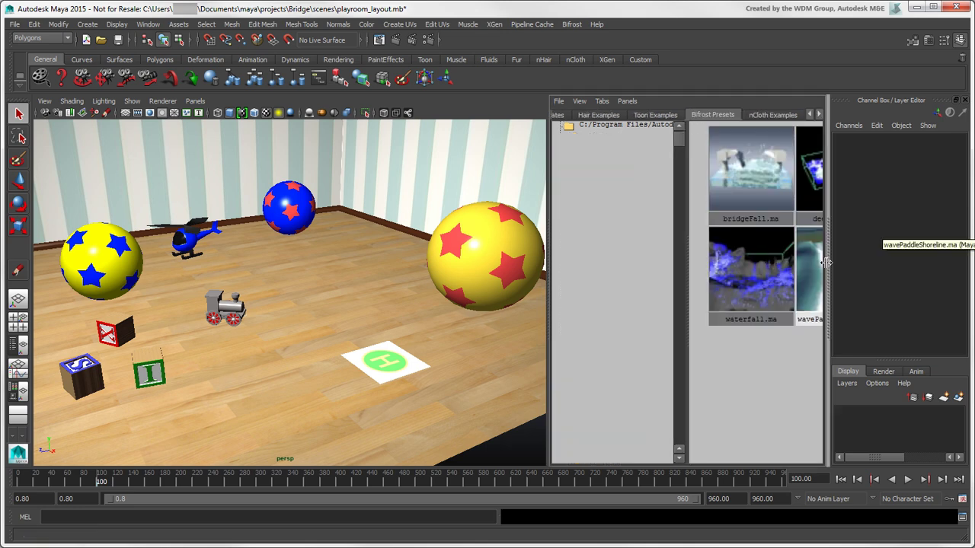
{"action": "left_click_drag", "start_coordinate": [829, 261], "coordinate": [844, 261]}
{"action": "left_click_drag", "start_coordinate": [703, 288], "coordinate": [644, 293]}
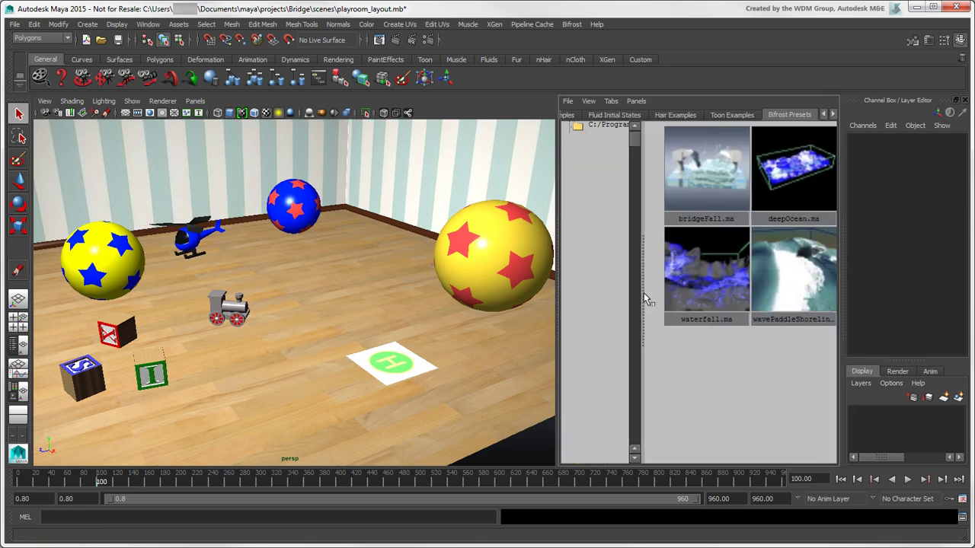
- Apply the Visor_persp layout, then bring up the Panel Editor and Preferences
{"action": "right_click", "coordinate": [20, 417]}
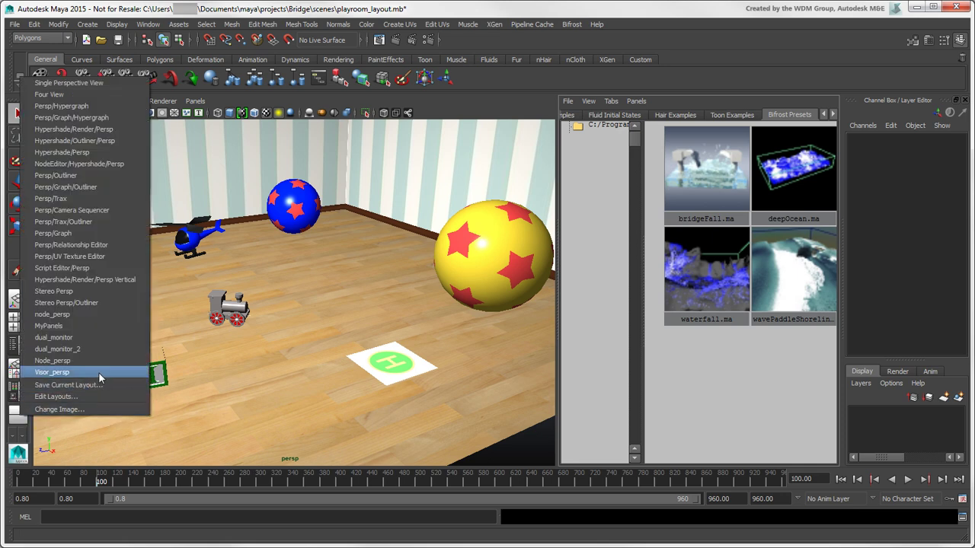
{"action": "left_click", "coordinate": [502, 459]}
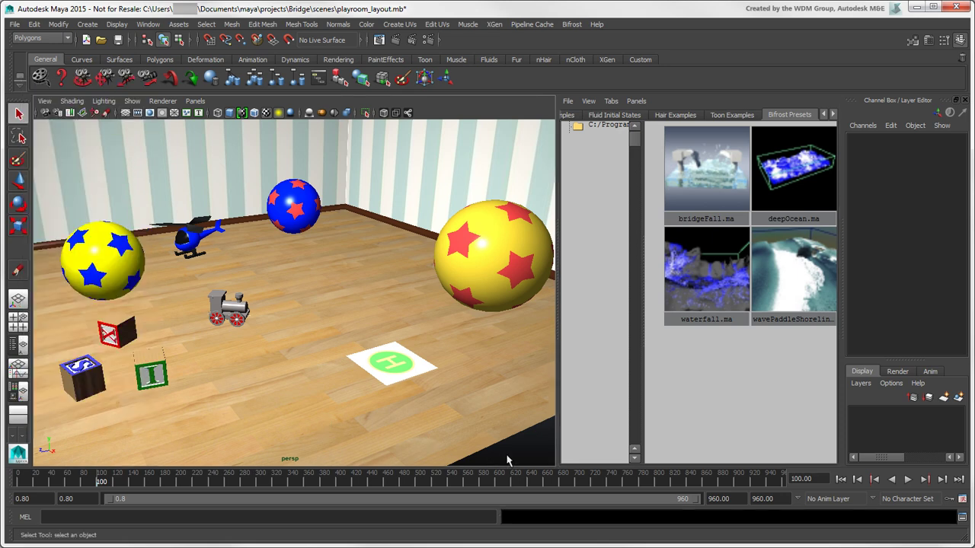
{"action": "left_click", "coordinate": [196, 103]}
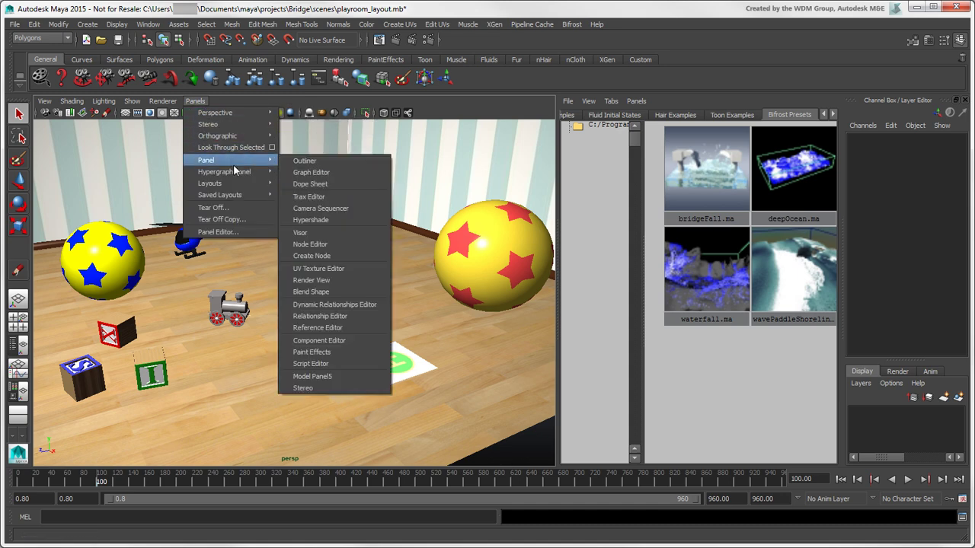
{"action": "left_click", "coordinate": [247, 235]}
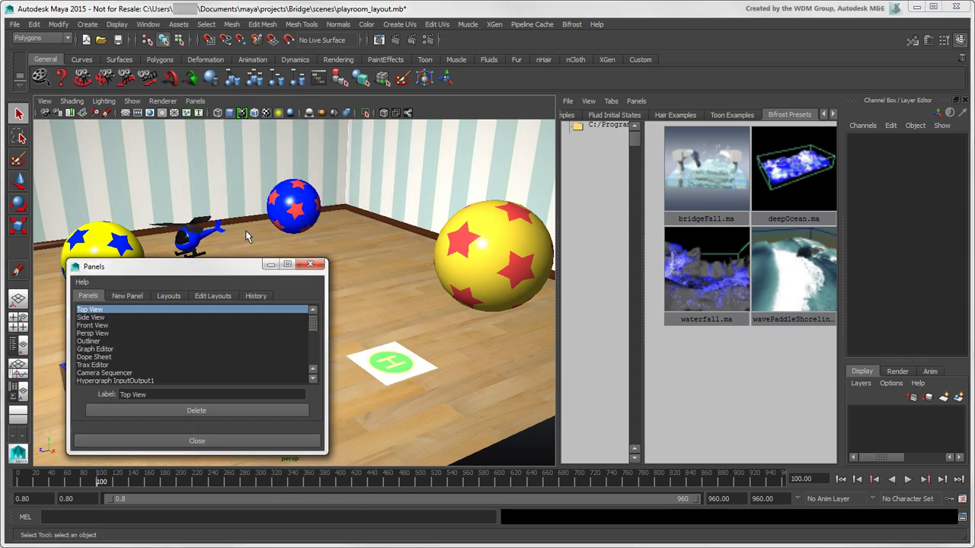
{"action": "left_click", "coordinate": [149, 24]}
{"action": "mouse_move", "coordinate": [180, 89]}
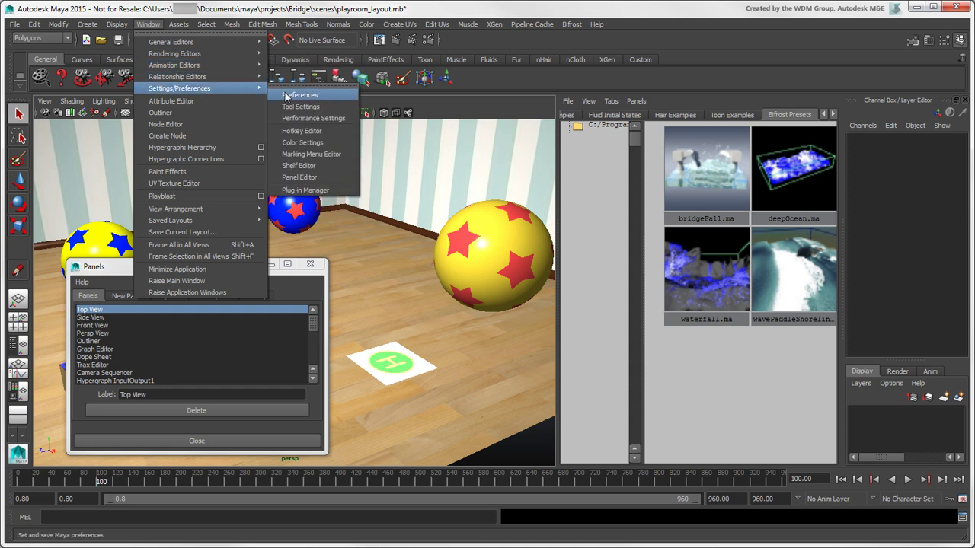
{"action": "left_click", "coordinate": [344, 183]}
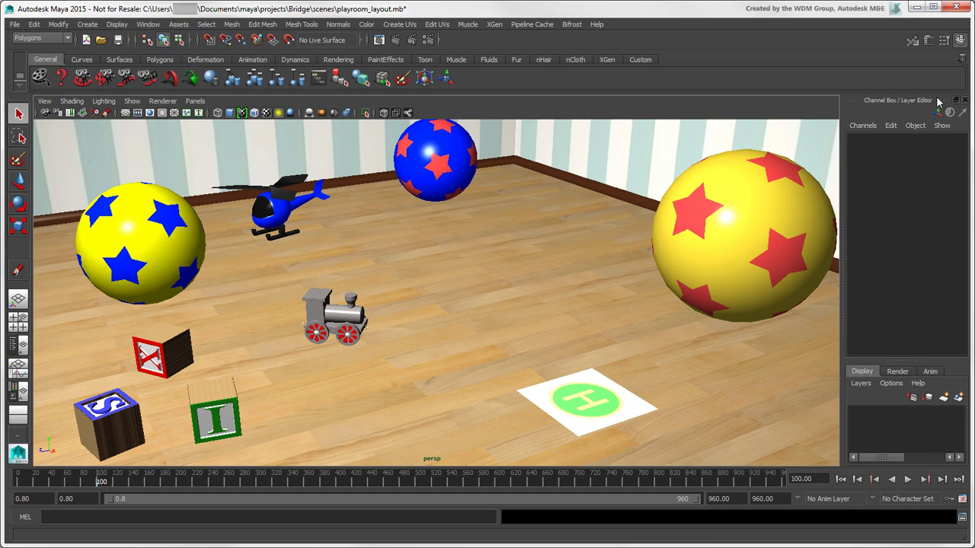
- Float the Channel Box, Attribute Editor and Tool Settings over the viewport
{"action": "left_click_drag", "start_coordinate": [935, 100], "coordinate": [164, 111]}
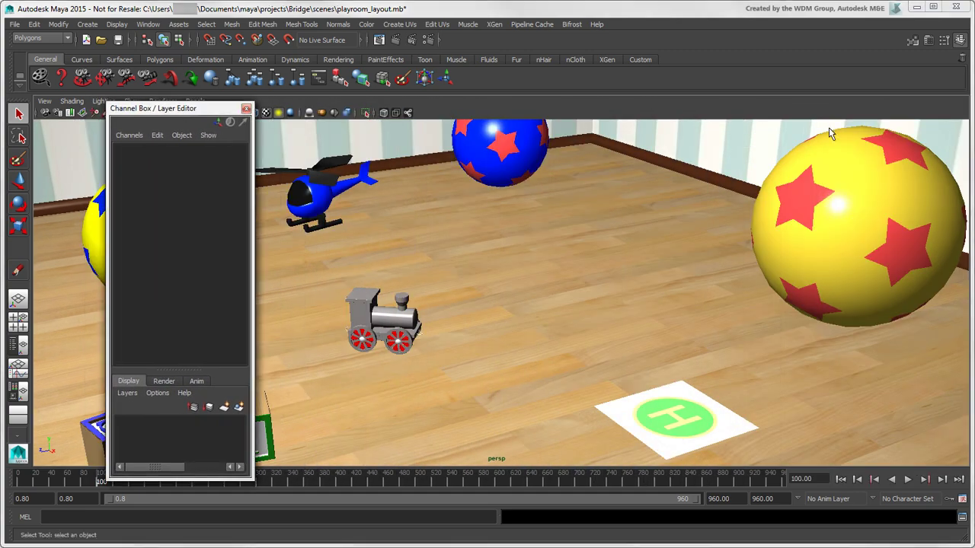
{"action": "left_click", "coordinate": [928, 42]}
{"action": "left_click_drag", "start_coordinate": [830, 100], "coordinate": [429, 102]}
{"action": "left_click", "coordinate": [944, 41]}
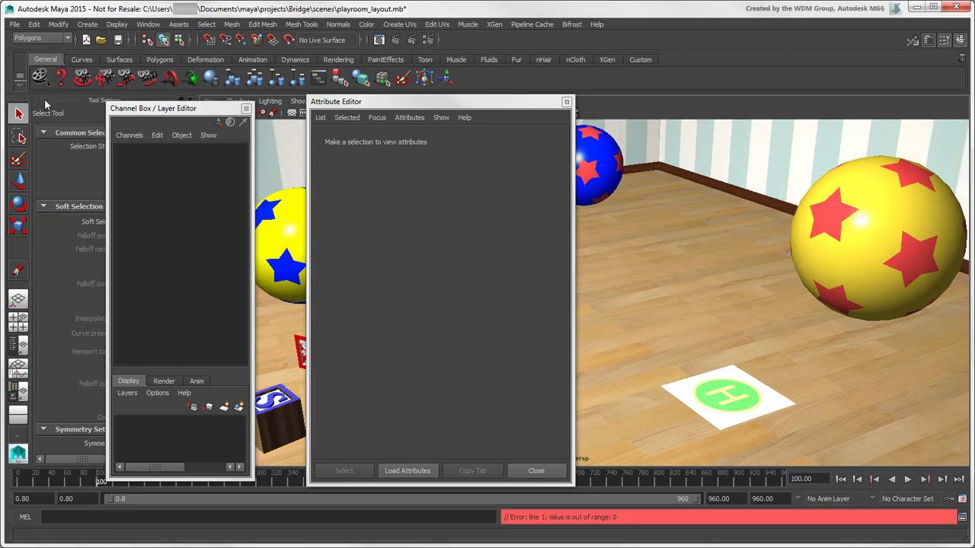
{"action": "left_click_drag", "start_coordinate": [46, 104], "coordinate": [683, 106]}
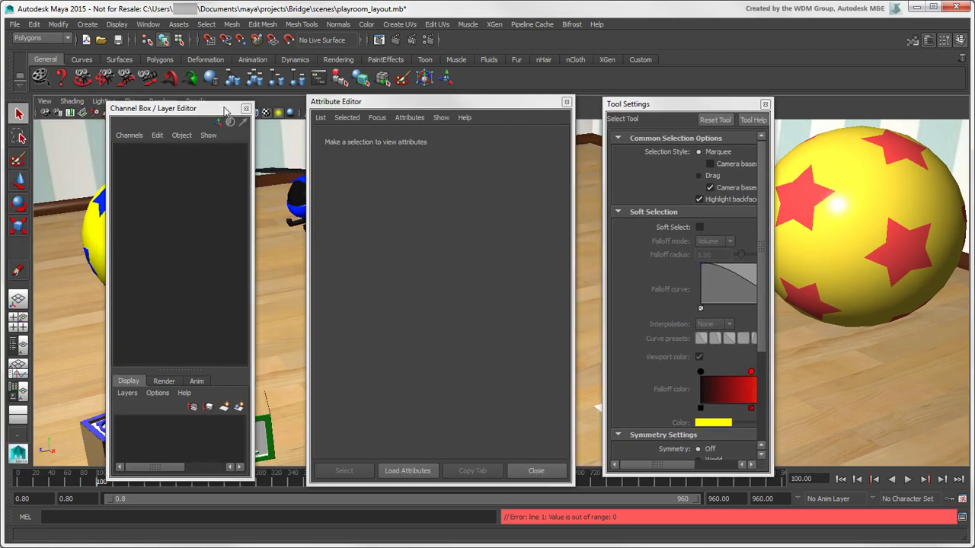
- Dock the Channel Box, Attribute Editor and Tool Settings into the main window edges
{"action": "left_click_drag", "start_coordinate": [225, 111], "coordinate": [65, 109]}
{"action": "mouse_move", "coordinate": [537, 110]}
{"action": "left_mouse_down"}
{"action": "mouse_move", "coordinate": [967, 107]}
{"action": "mouse_move", "coordinate": [871, 114]}
{"action": "left_mouse_up"}
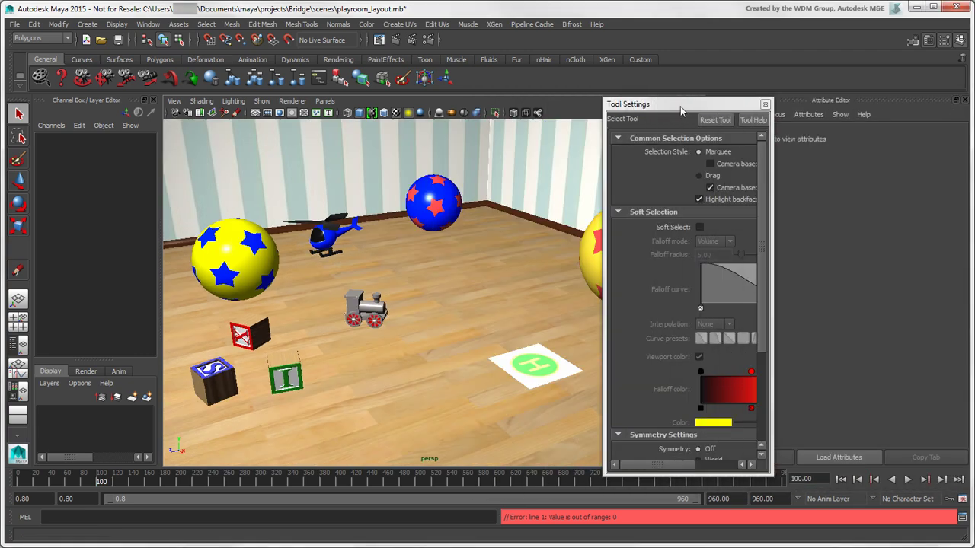
{"action": "left_click_drag", "start_coordinate": [682, 110], "coordinate": [937, 107]}
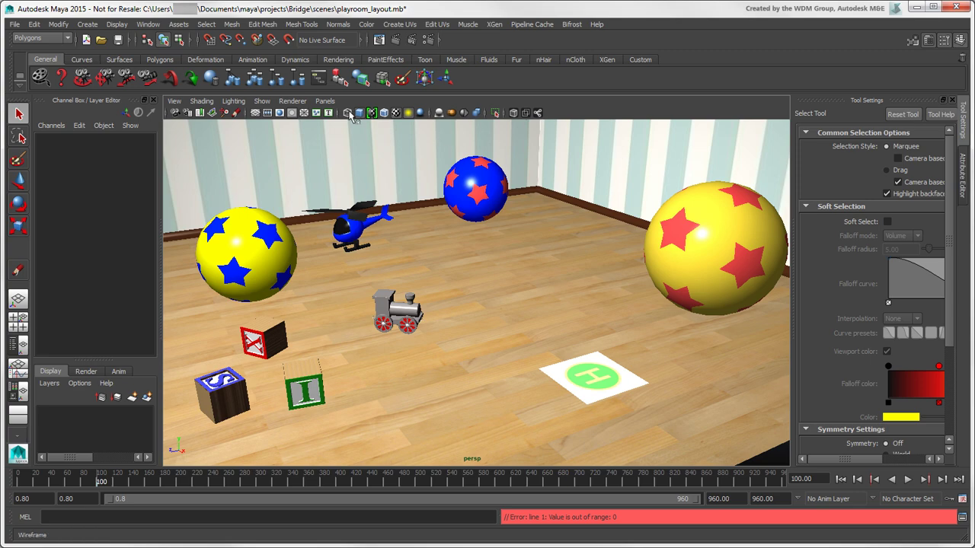
- Tear off a copy of the perspective view and shrink its floating window
{"action": "left_click", "coordinate": [324, 101]}
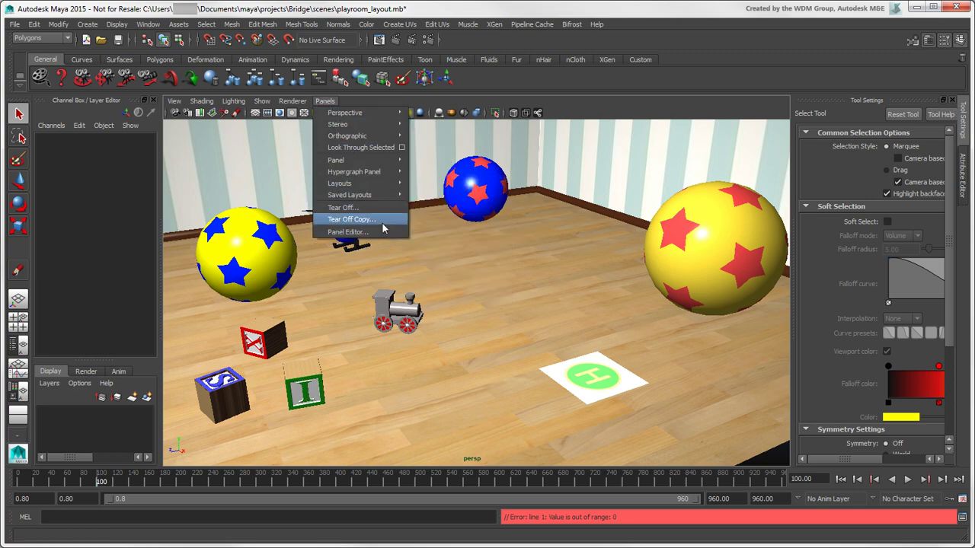
{"action": "left_click", "coordinate": [383, 219]}
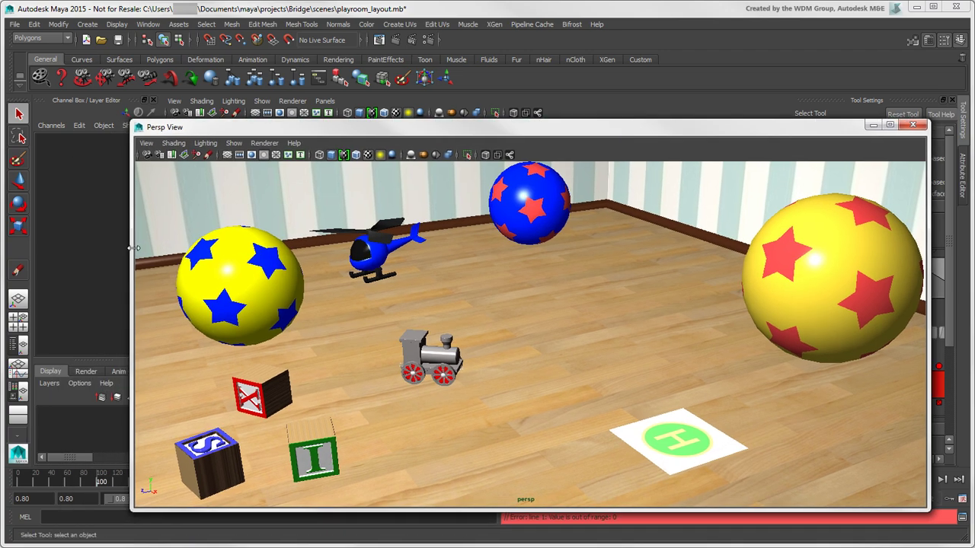
{"action": "left_click_drag", "start_coordinate": [132, 251], "coordinate": [509, 251]}
{"action": "left_click_drag", "start_coordinate": [684, 120], "coordinate": [684, 214]}
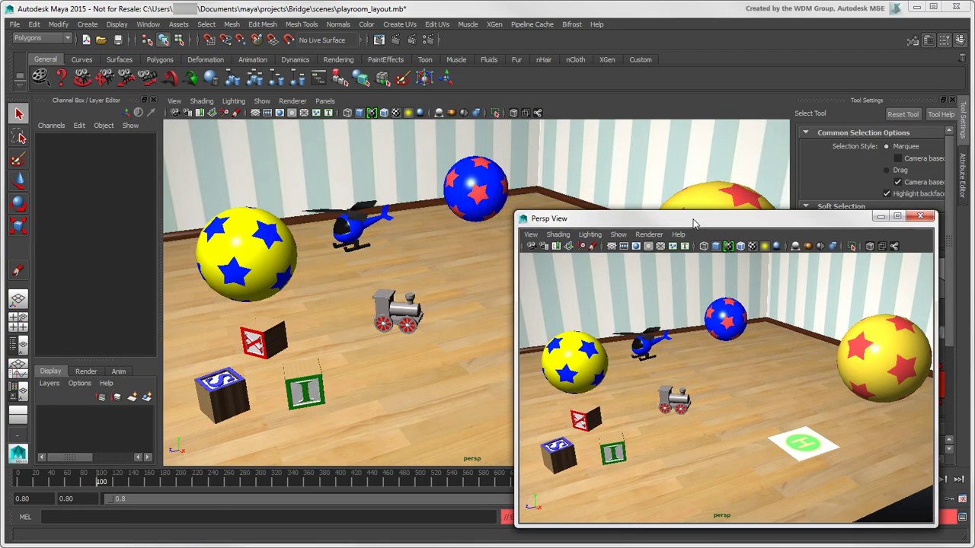
- Open the Outliner and Node Editor as floating windows, then close the Node Editor
{"action": "left_click", "coordinate": [149, 25]}
{"action": "left_click", "coordinate": [160, 112]}
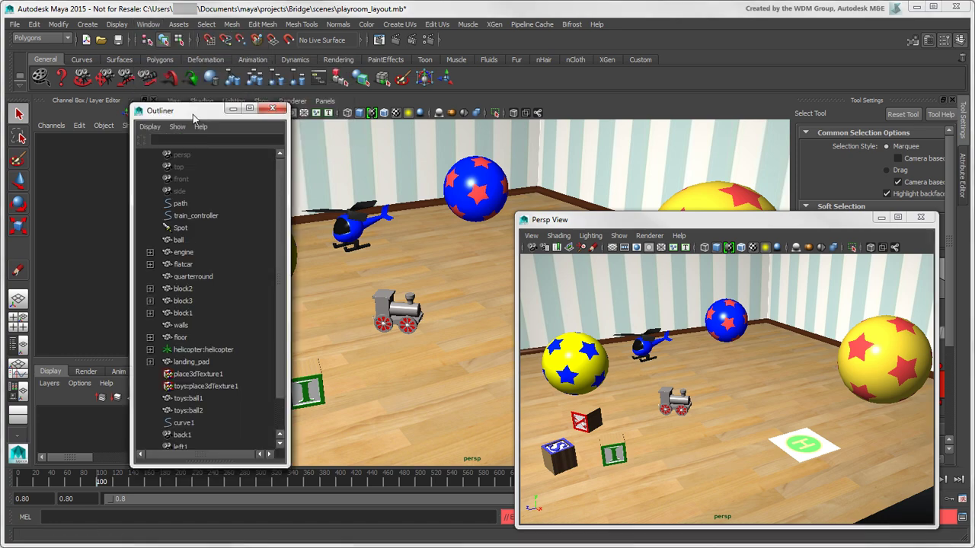
{"action": "left_click_drag", "start_coordinate": [194, 102], "coordinate": [122, 93]}
{"action": "left_click", "coordinate": [148, 24]}
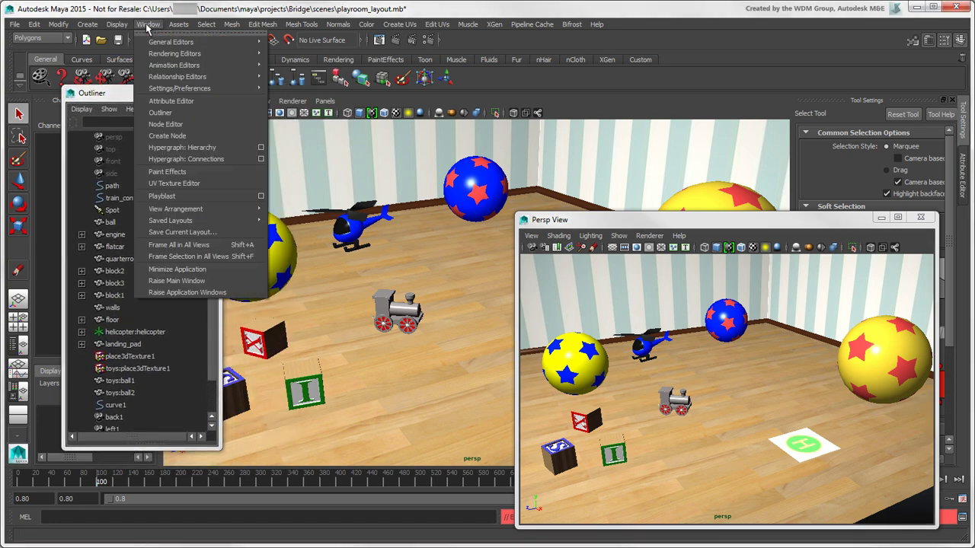
{"action": "left_click", "coordinate": [206, 124]}
{"action": "left_click_drag", "start_coordinate": [138, 94], "coordinate": [101, 96]}
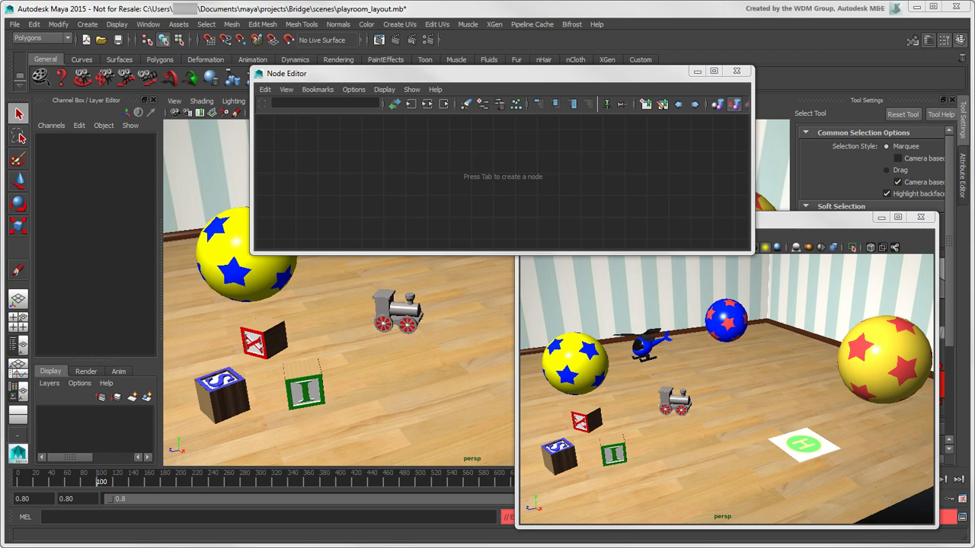
{"action": "left_click_drag", "start_coordinate": [388, 76], "coordinate": [345, 76]}
{"action": "left_click", "coordinate": [693, 71]}
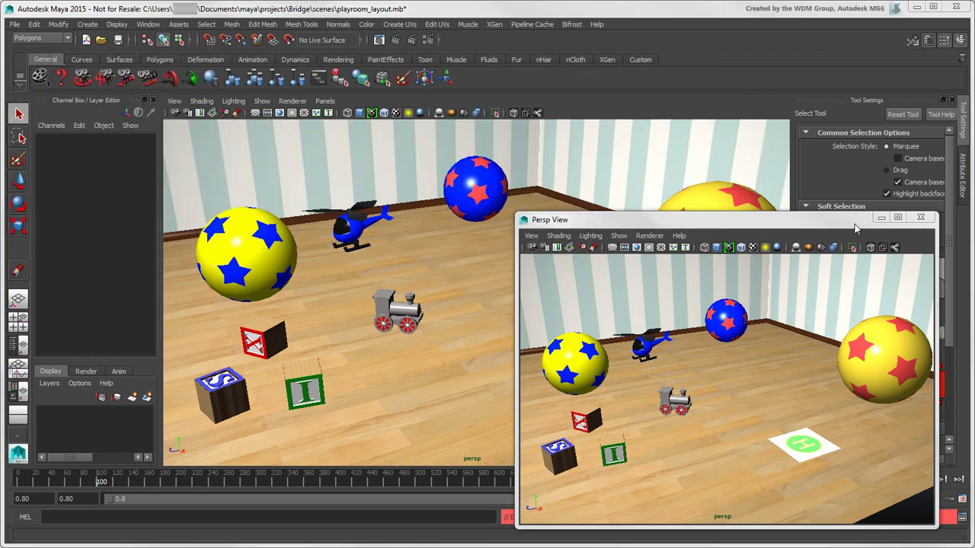
- Remove the torn-off perspective view, then tear off and close the Channel Box
{"action": "left_click_drag", "start_coordinate": [854, 229], "coordinate": [22, 228]}
{"action": "left_click_drag", "start_coordinate": [115, 100], "coordinate": [232, 112]}
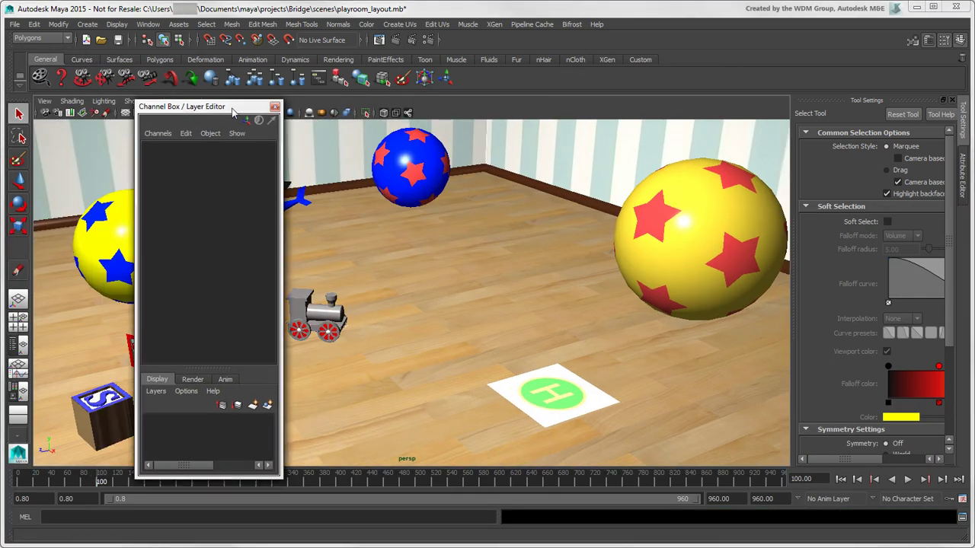
{"action": "left_click", "coordinate": [275, 106]}
- Float the Attribute Editor off, then save the current layout as 'Dual_screens'
{"action": "key", "text": "ctrl+a"}
{"action": "left_click_drag", "start_coordinate": [868, 100], "coordinate": [126, 110]}
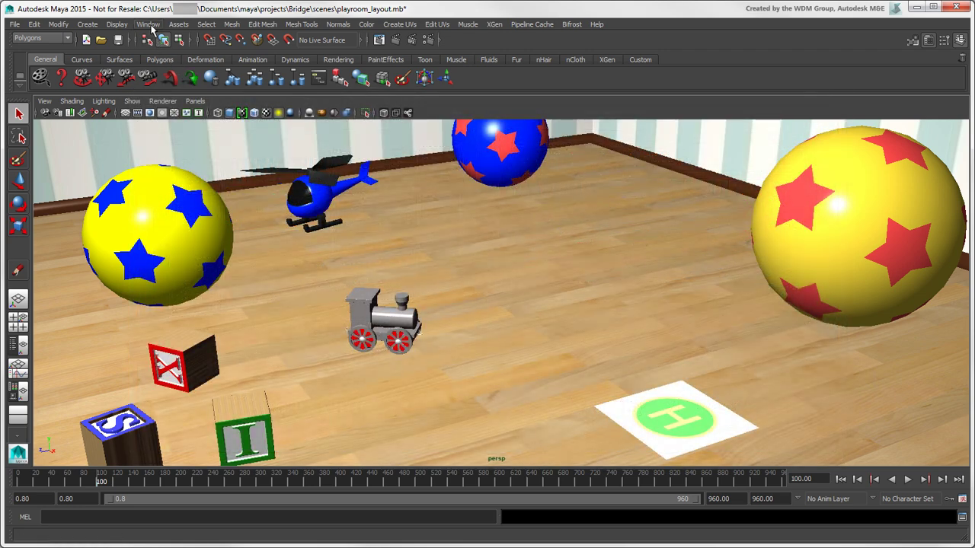
{"action": "left_click", "coordinate": [150, 28]}
{"action": "left_click", "coordinate": [222, 236]}
{"action": "type", "text": "Dual_s"}
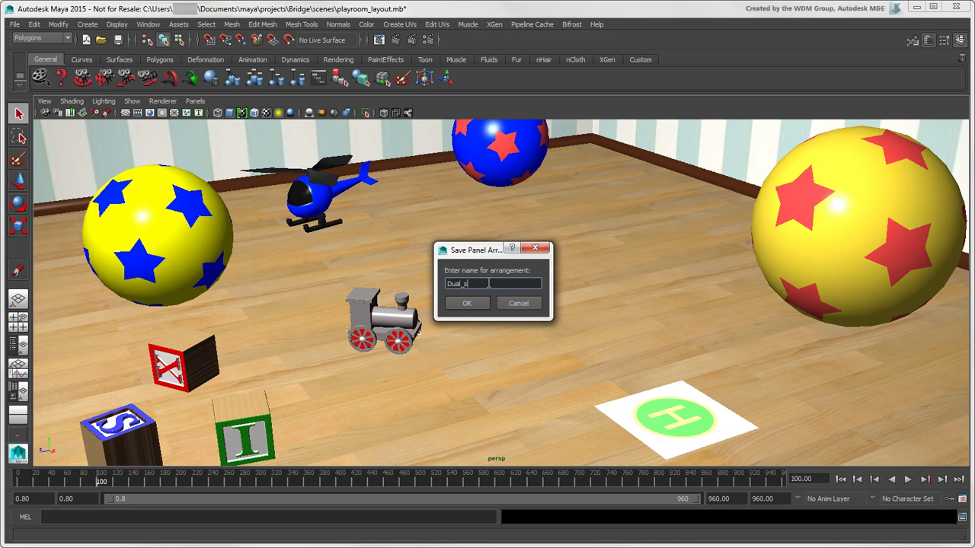
{"action": "type", "text": "creens"}
{"action": "left_click", "coordinate": [466, 304]}
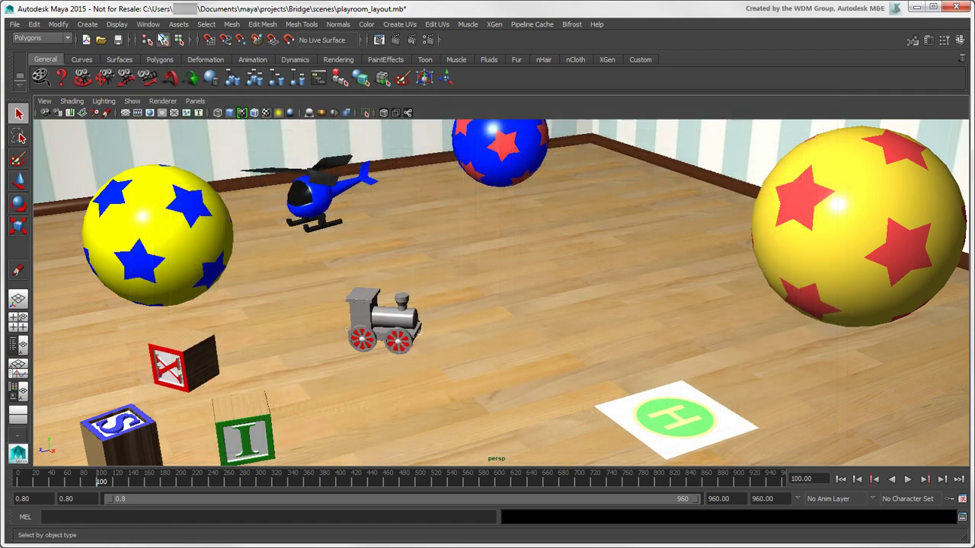
- In Preferences > UI Elements, set the new-scene panel layout to Dual_screens
{"action": "left_click", "coordinate": [149, 24]}
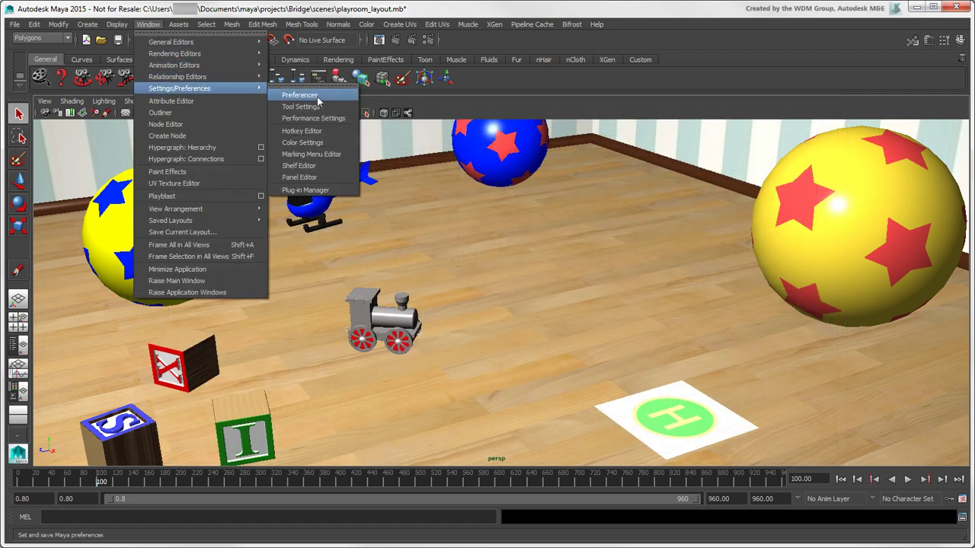
{"action": "left_click", "coordinate": [334, 98]}
{"action": "left_click_drag", "start_coordinate": [250, 138], "coordinate": [267, 136]}
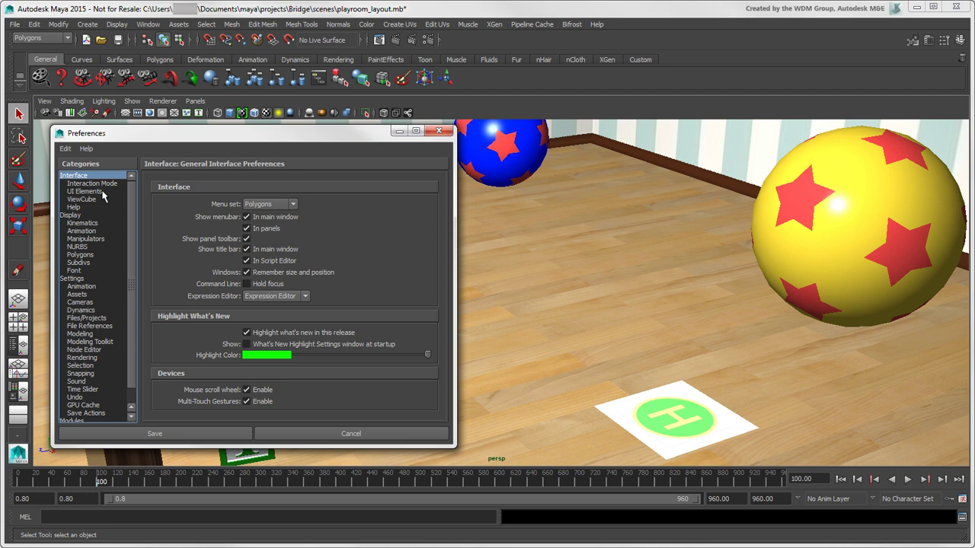
{"action": "left_click", "coordinate": [103, 191]}
{"action": "left_click_drag", "start_coordinate": [439, 212], "coordinate": [455, 341]}
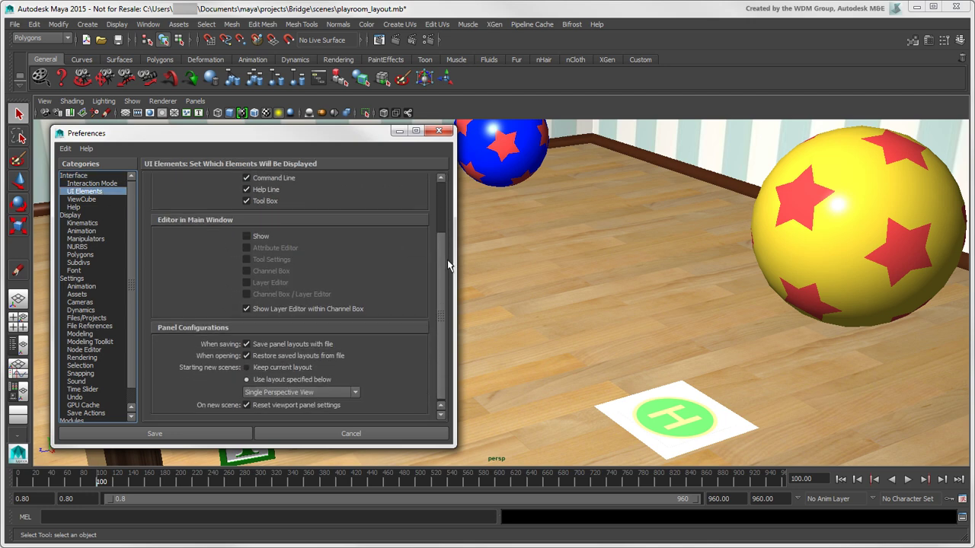
{"action": "left_click", "coordinate": [355, 390]}
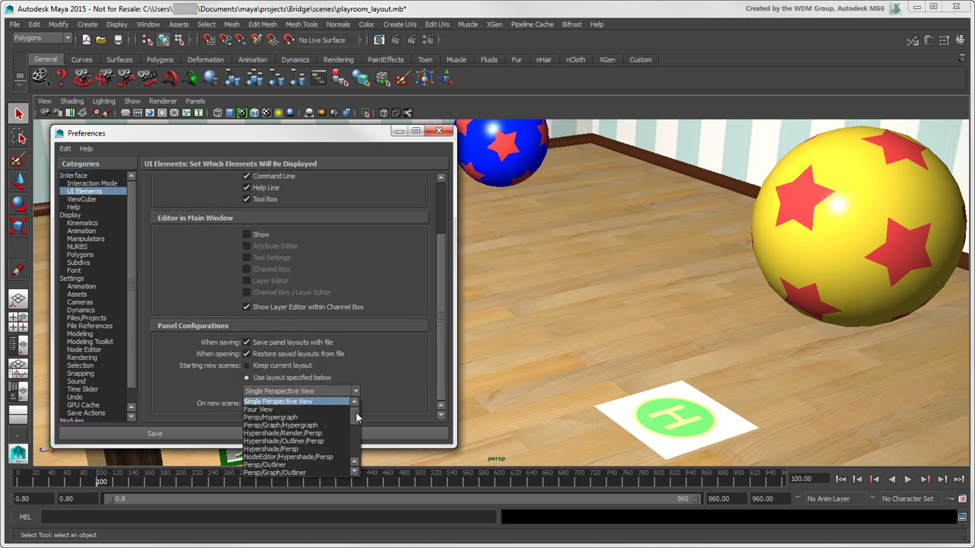
{"action": "left_click_drag", "start_coordinate": [358, 411], "coordinate": [358, 457]}
{"action": "left_click", "coordinate": [299, 473]}
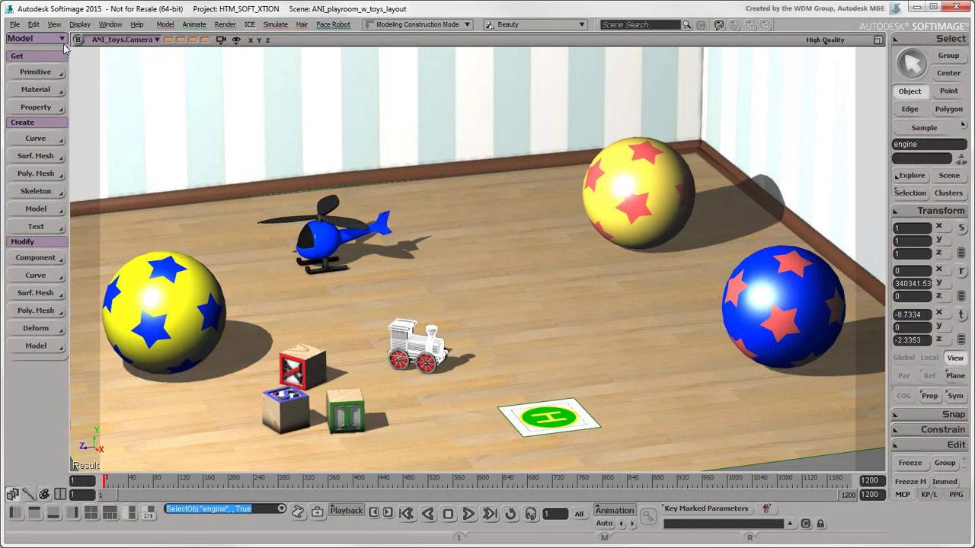
- Drop down the Softimage toolbar mode list showing Model, Animate, Render, ICE, Simulate and Hair
{"action": "left_click", "coordinate": [60, 40]}
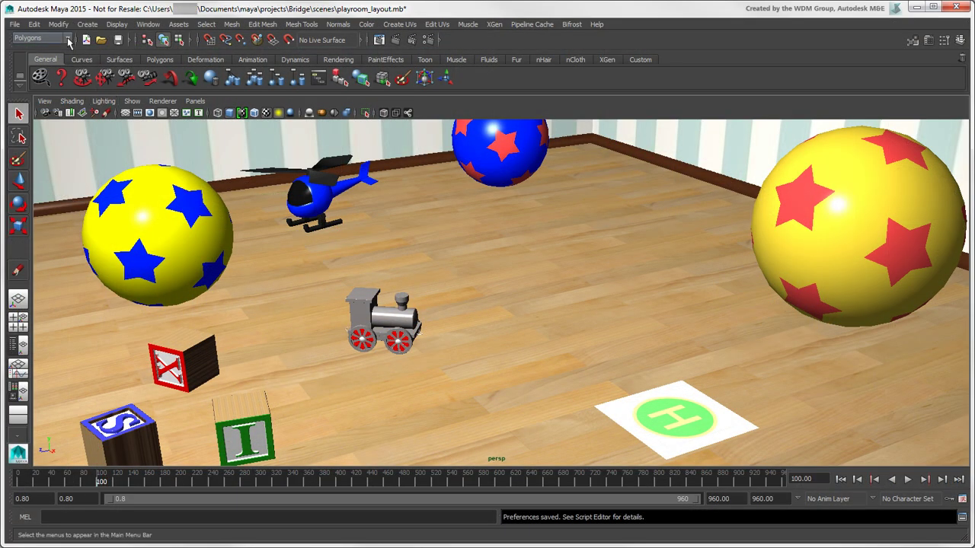
{"action": "left_click", "coordinate": [68, 39]}
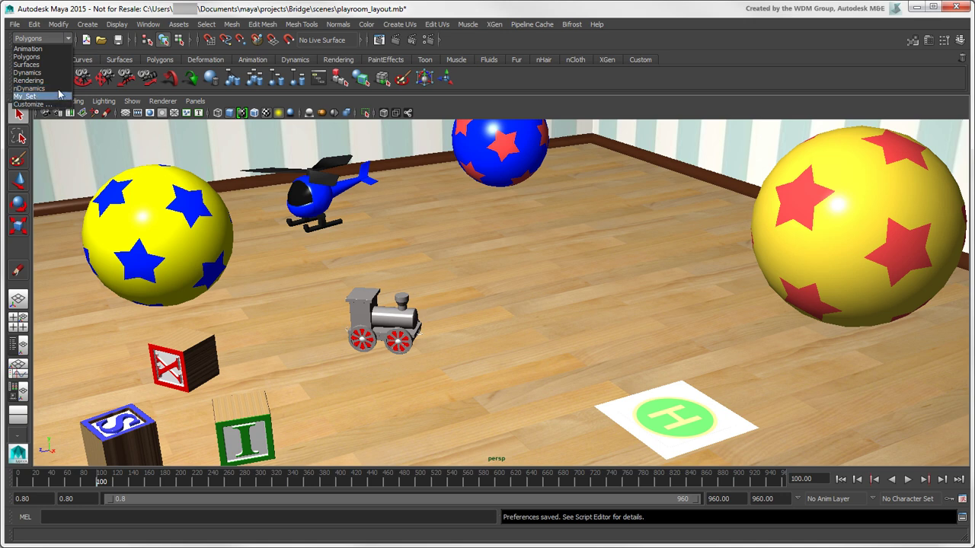
{"action": "left_click", "coordinate": [58, 51]}
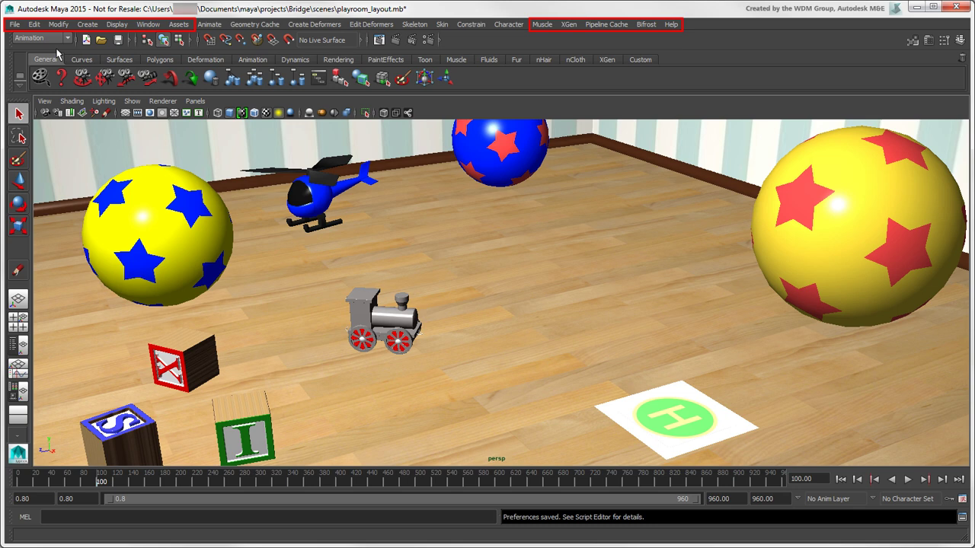
{"action": "left_click", "coordinate": [68, 38]}
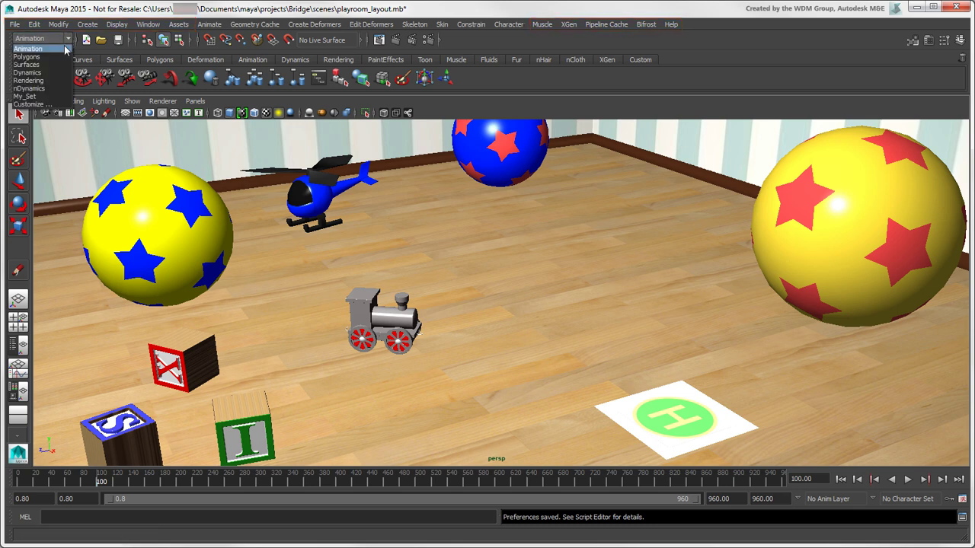
{"action": "left_click", "coordinate": [56, 57]}
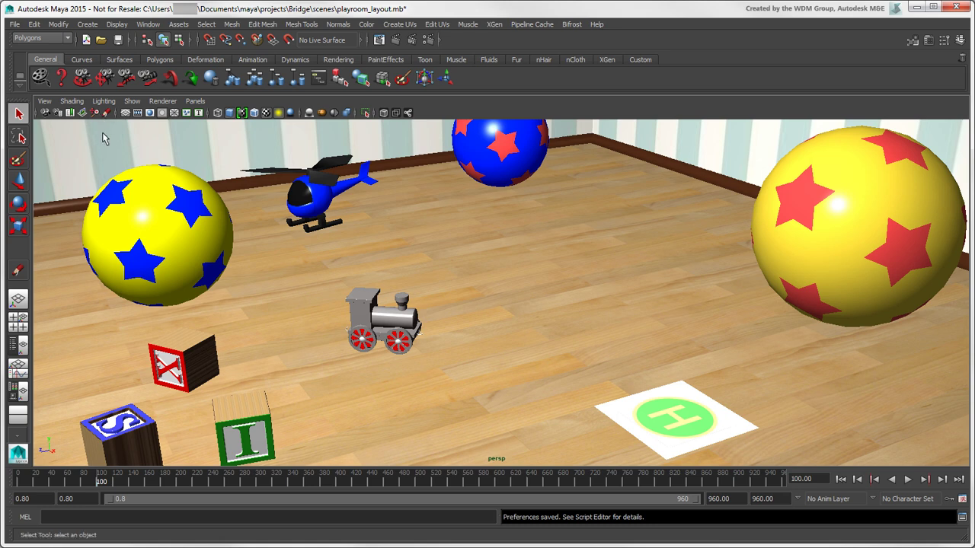
{"action": "left_click", "coordinate": [598, 24]}
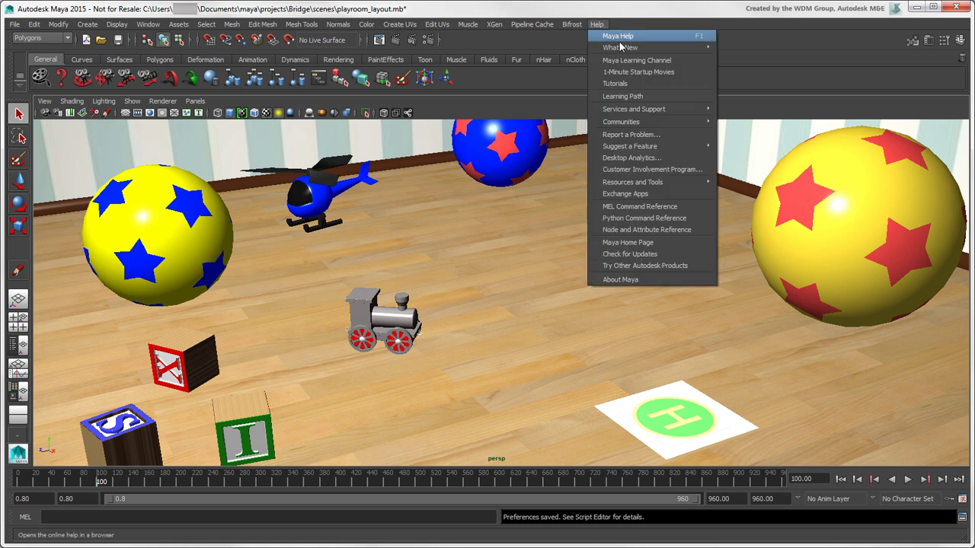
{"action": "mouse_move", "coordinate": [632, 182]}
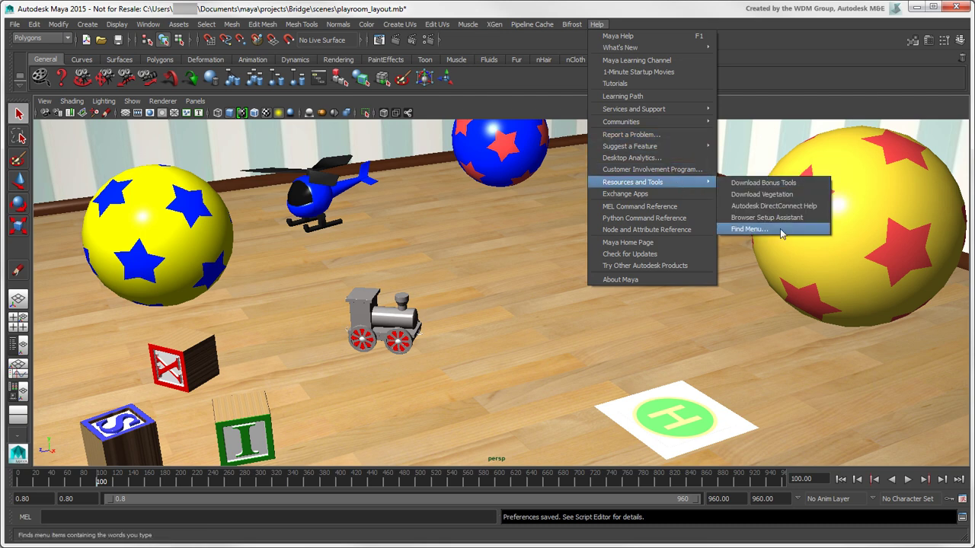
{"action": "left_click", "coordinate": [781, 234]}
{"action": "type", "text": "Du"}
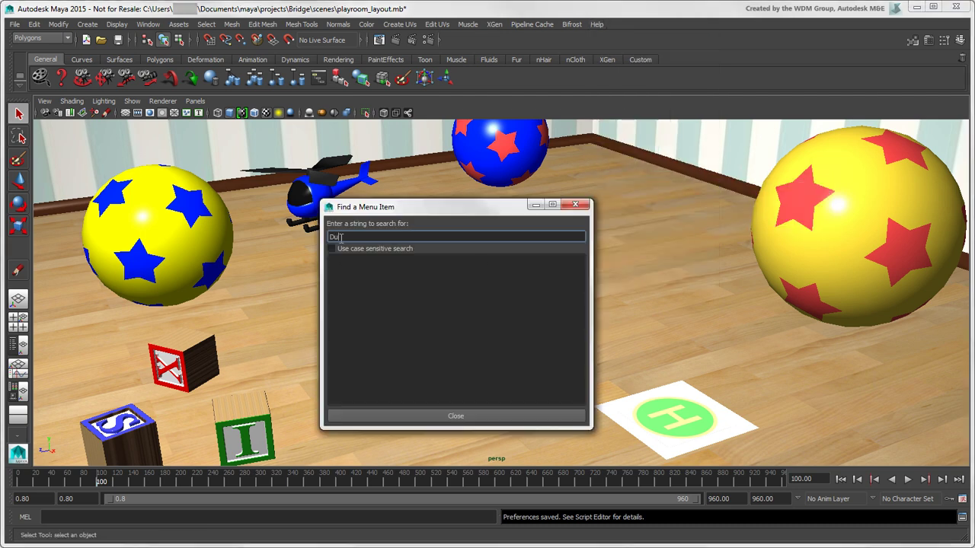
{"action": "type", "text": "plicate"}
{"action": "key", "text": "Return"}
{"action": "mouse_move", "coordinate": [330, 263]}
{"action": "left_mouse_down"}
{"action": "mouse_move", "coordinate": [465, 274]}
{"action": "mouse_move", "coordinate": [538, 313]}
{"action": "left_mouse_up"}
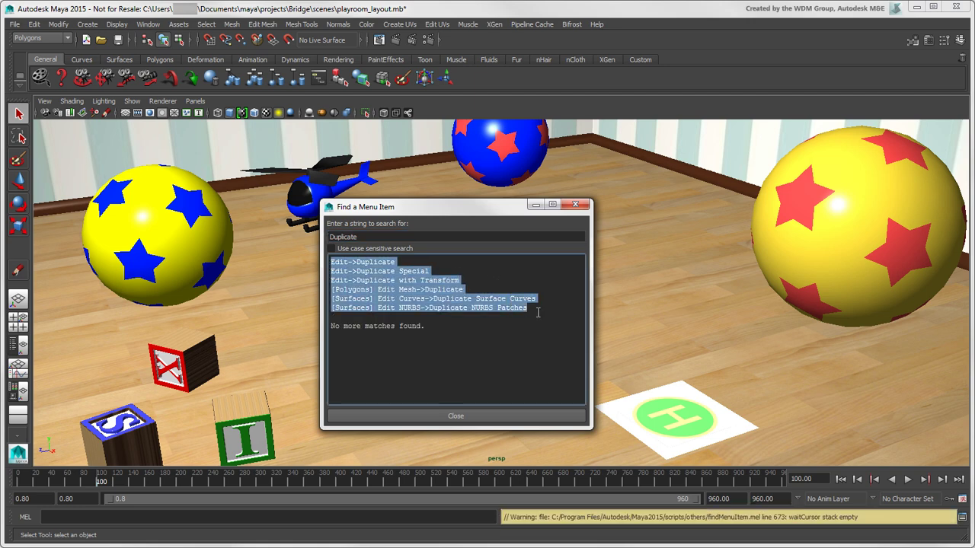
{"action": "left_click", "coordinate": [471, 415]}
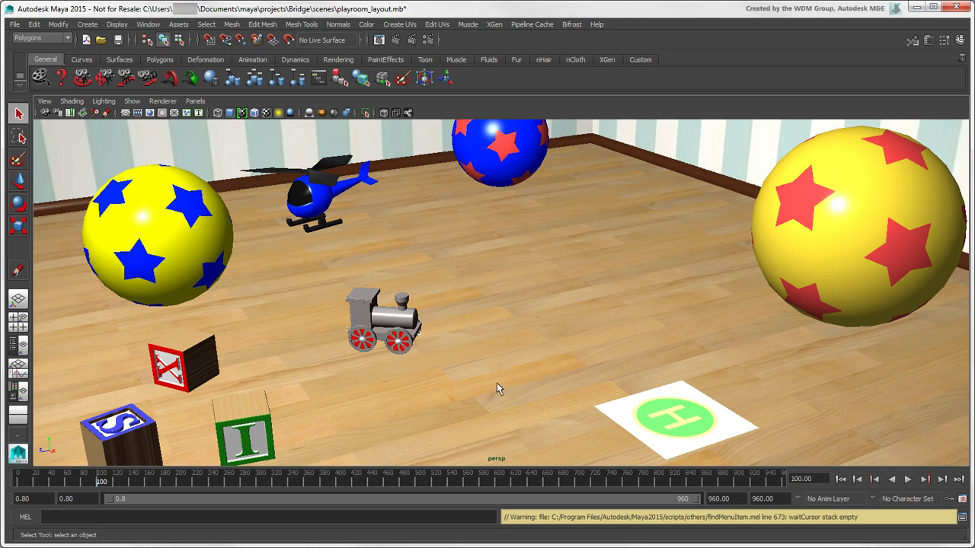
{"action": "key", "text": "F2"}
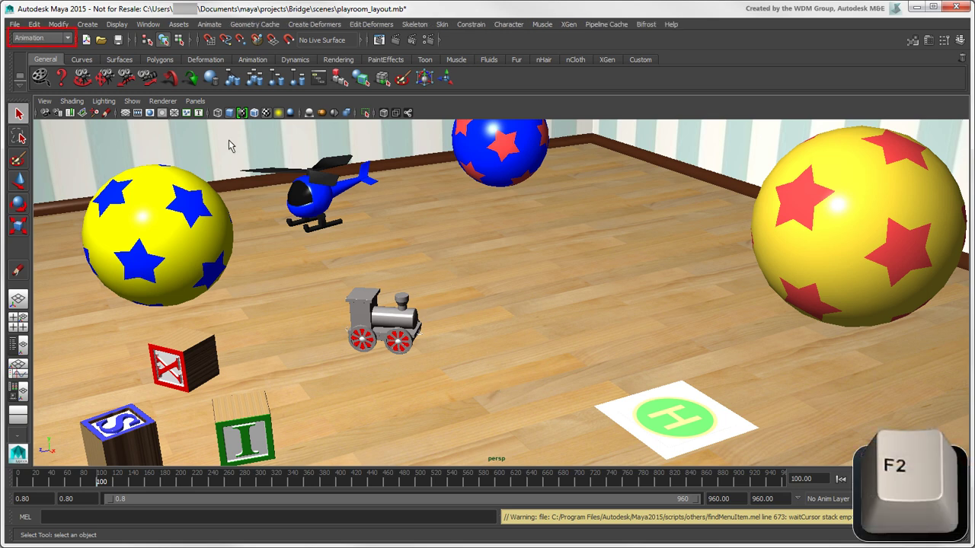
{"action": "key", "text": "F3"}
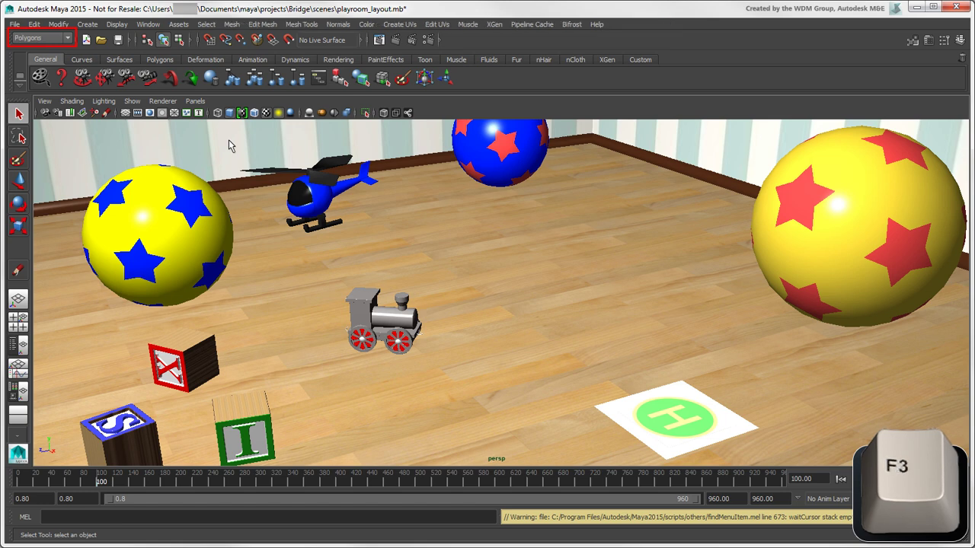
{"action": "key", "text": "F4"}
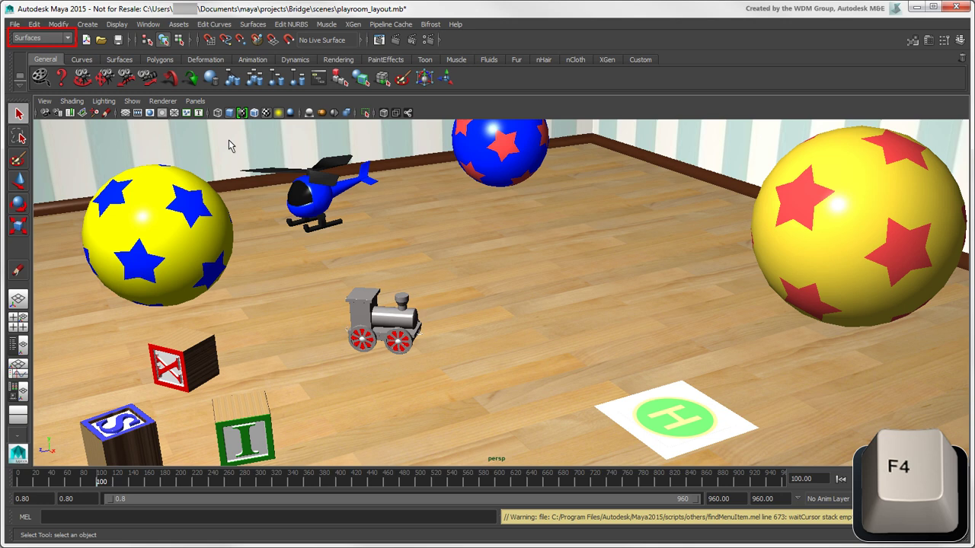
{"action": "key", "text": "F5"}
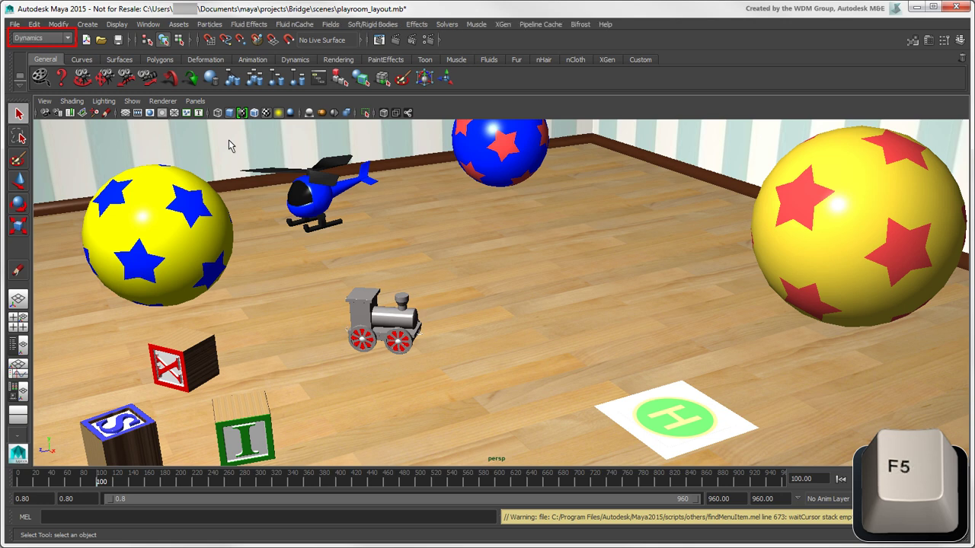
{"action": "key", "text": "F6"}
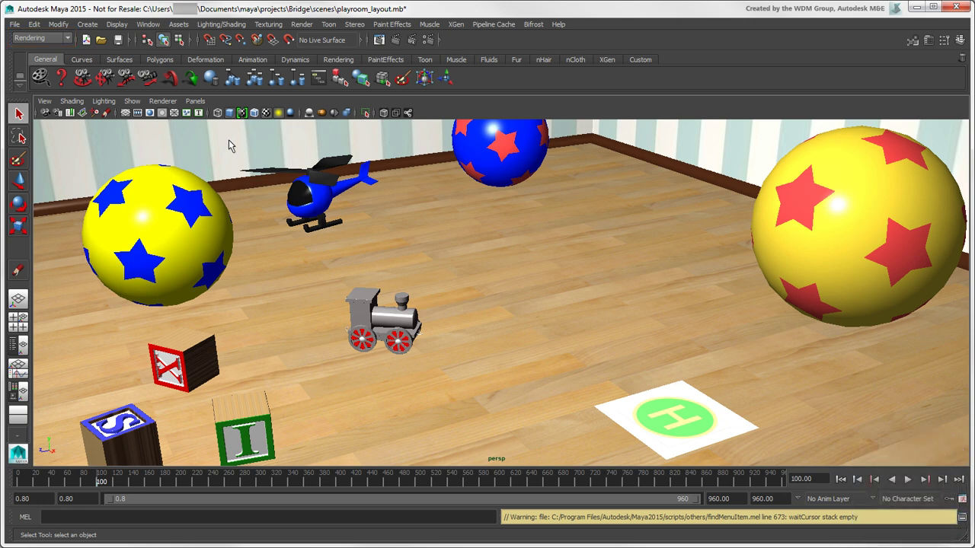
{"action": "key", "text": "F3"}
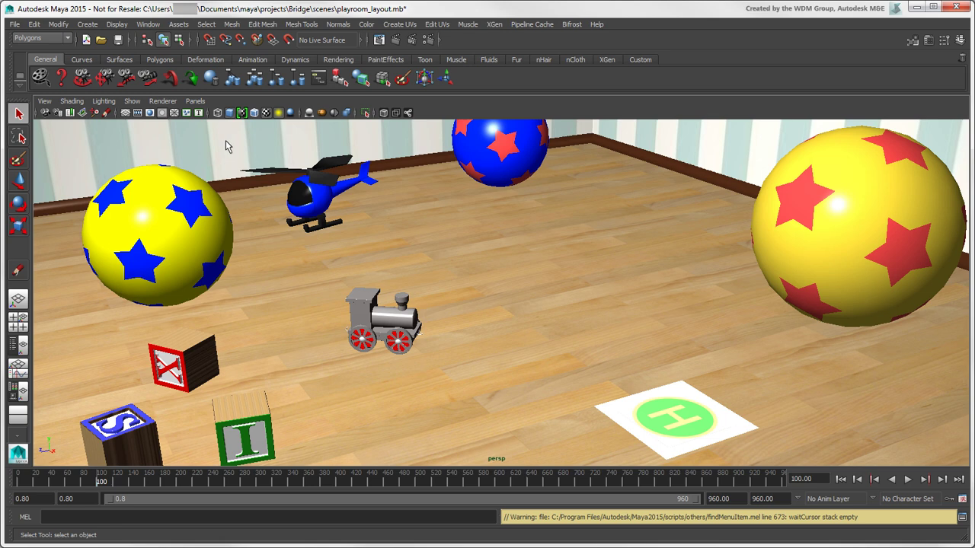
- Create a new menu set named BOB in the menu set editor
{"action": "left_click", "coordinate": [68, 39]}
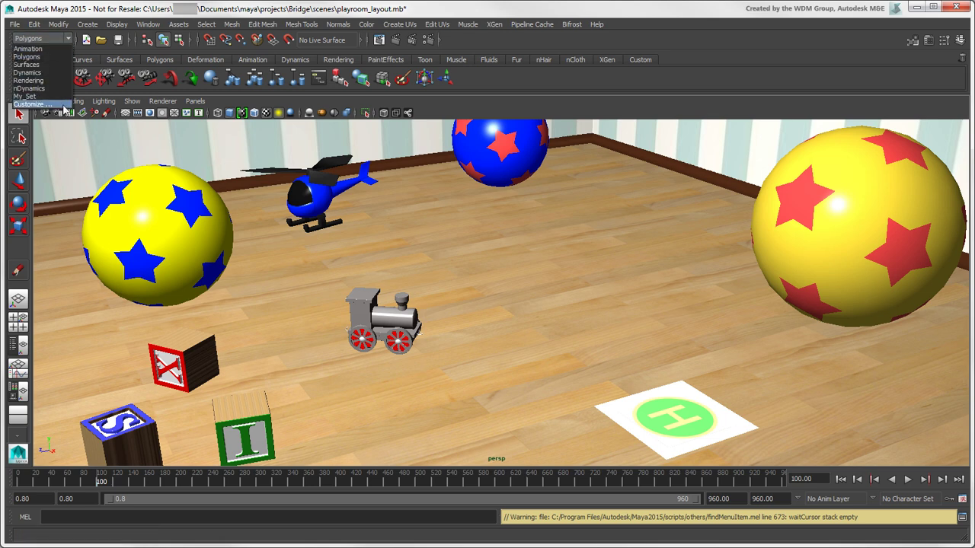
{"action": "left_click", "coordinate": [65, 105]}
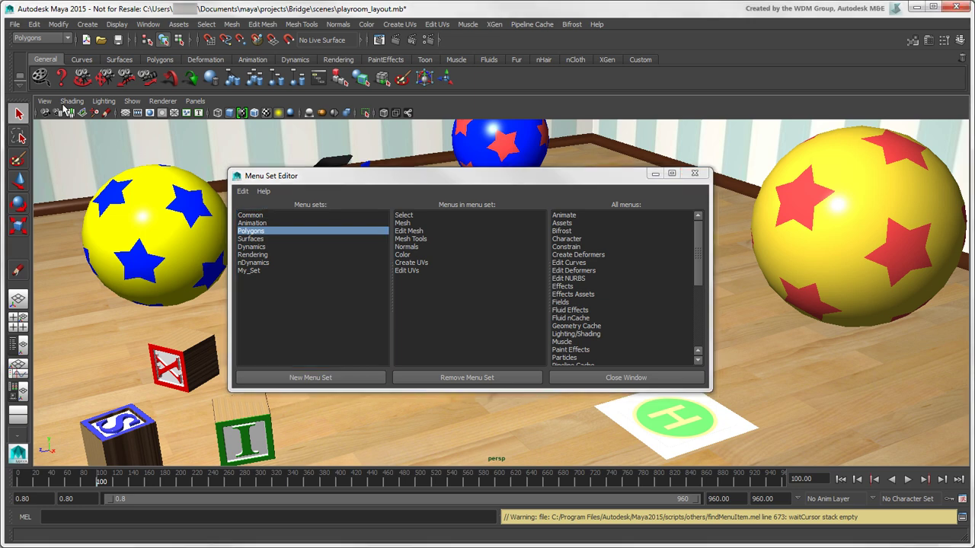
{"action": "left_click", "coordinate": [352, 381]}
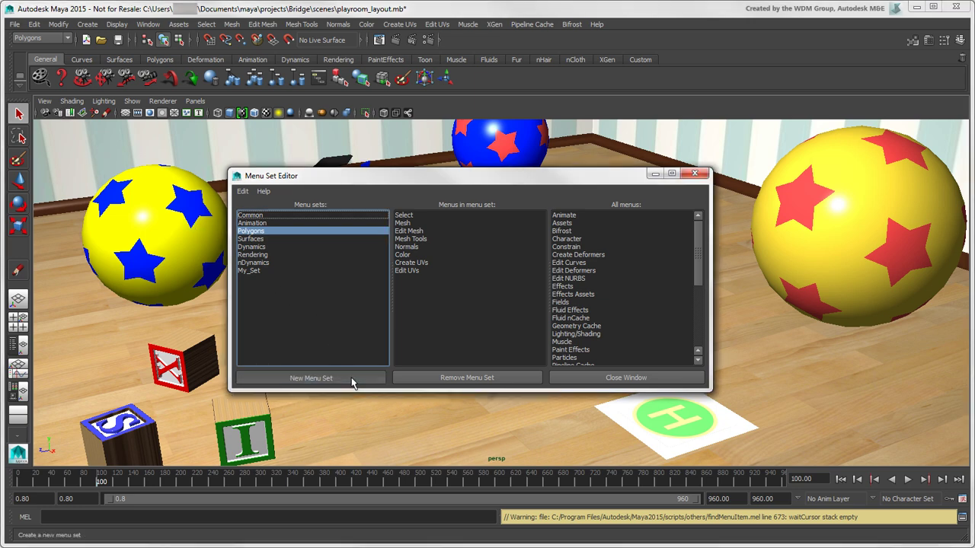
{"action": "type", "text": "BOB"}
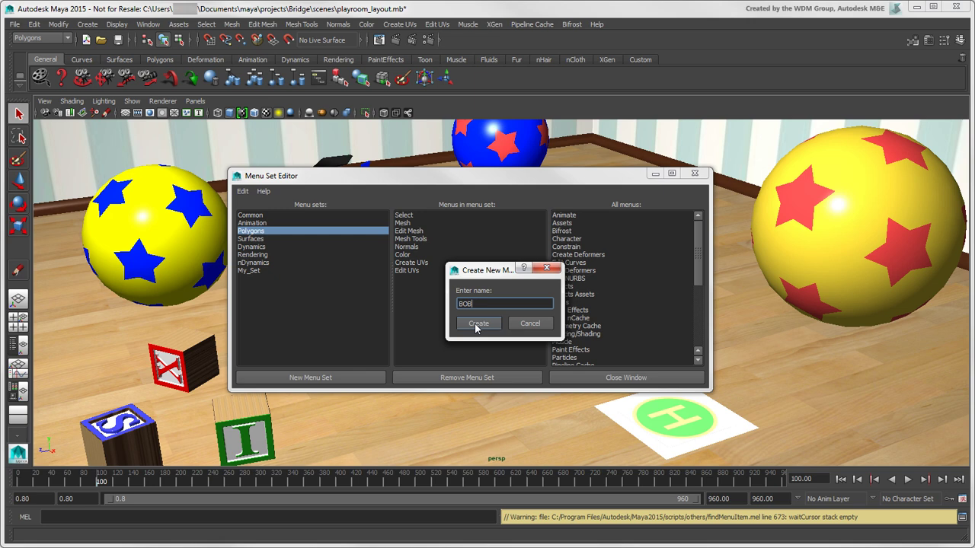
{"action": "left_click", "coordinate": [475, 324]}
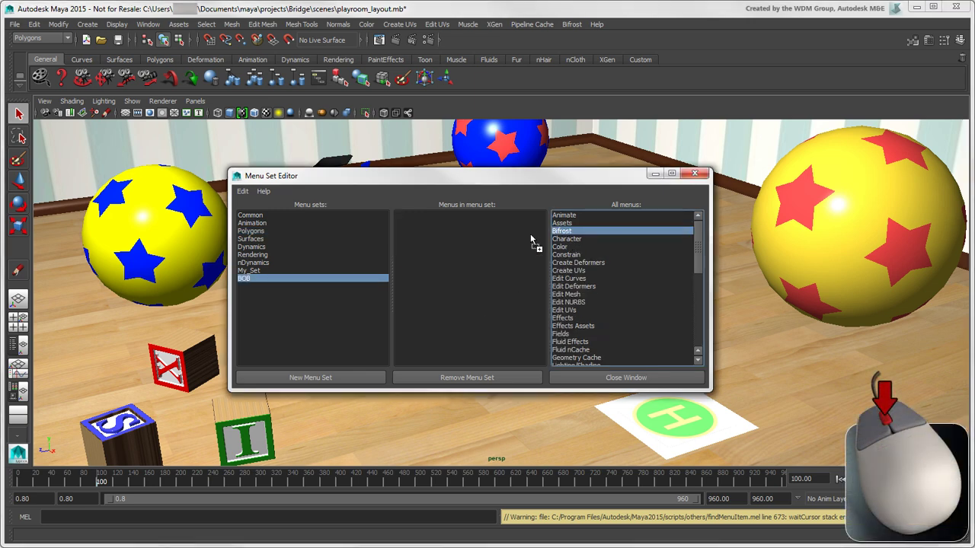
- Add Bifrost, Color, XGen and the other menus to BOB and reorder them
{"action": "left_click_drag", "start_coordinate": [566, 232], "coordinate": [465, 249]}
{"action": "left_click_drag", "start_coordinate": [561, 243], "coordinate": [462, 246]}
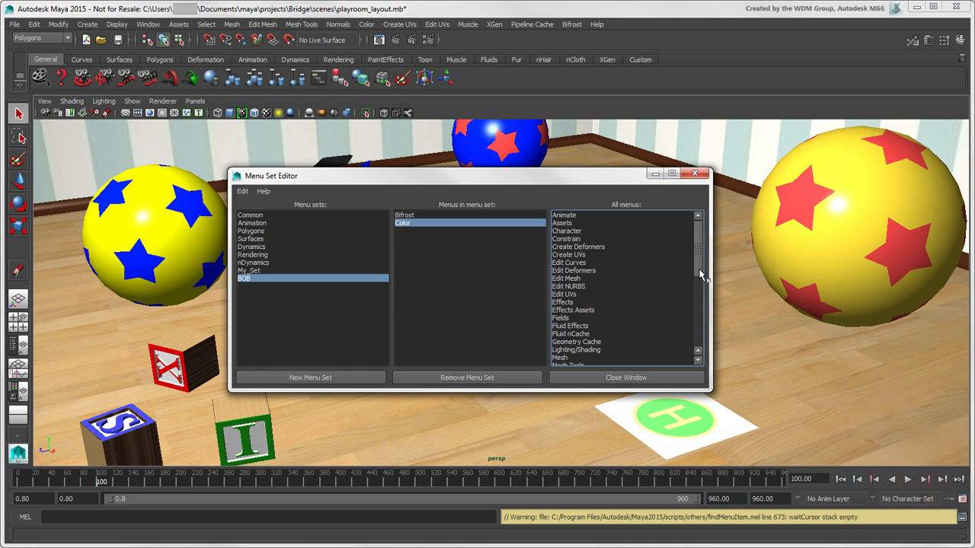
{"action": "left_click_drag", "start_coordinate": [701, 278], "coordinate": [698, 309]}
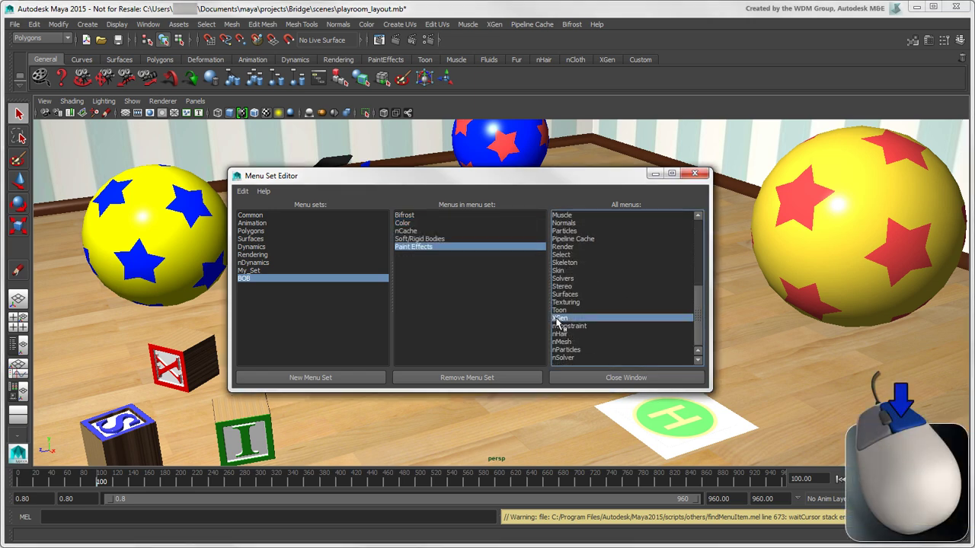
{"action": "right_click", "coordinate": [557, 320]}
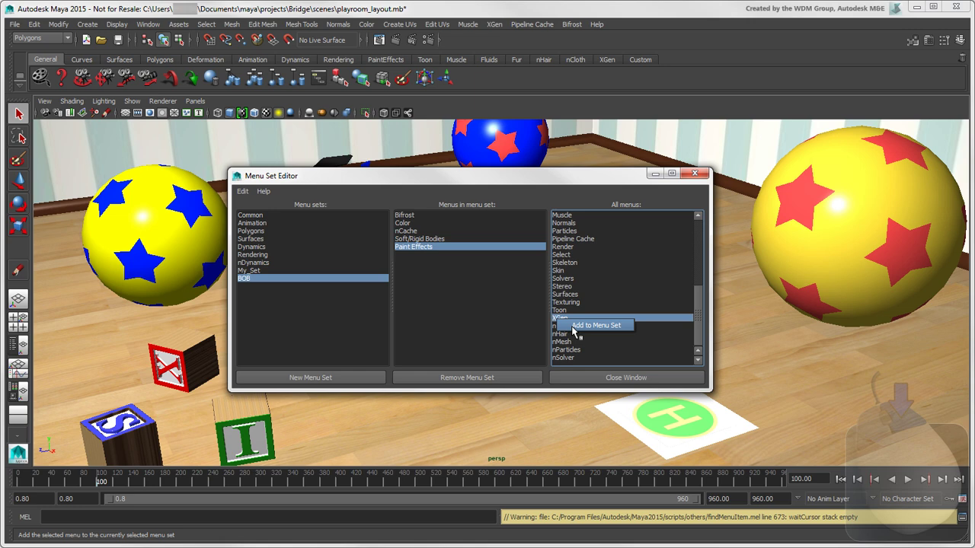
{"action": "left_click", "coordinate": [573, 327]}
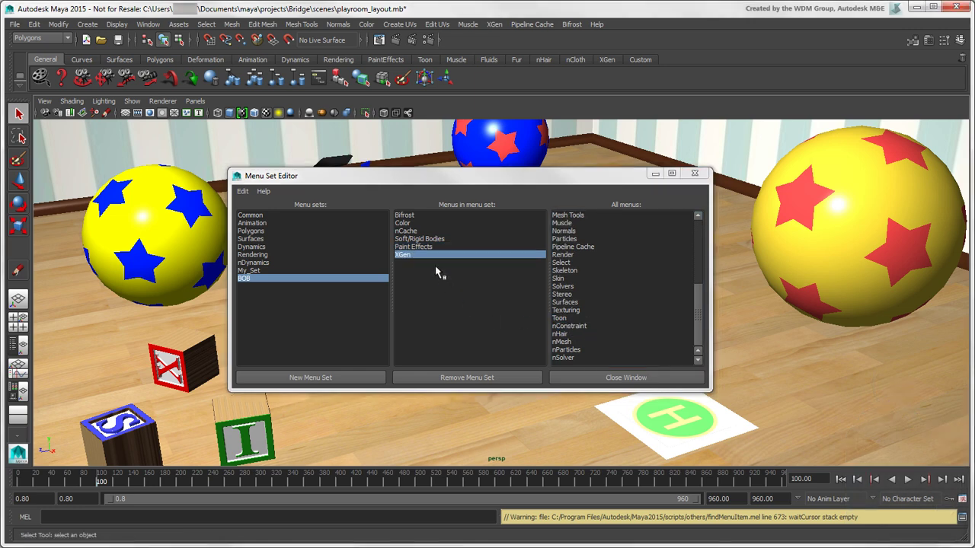
{"action": "left_click", "coordinate": [406, 224]}
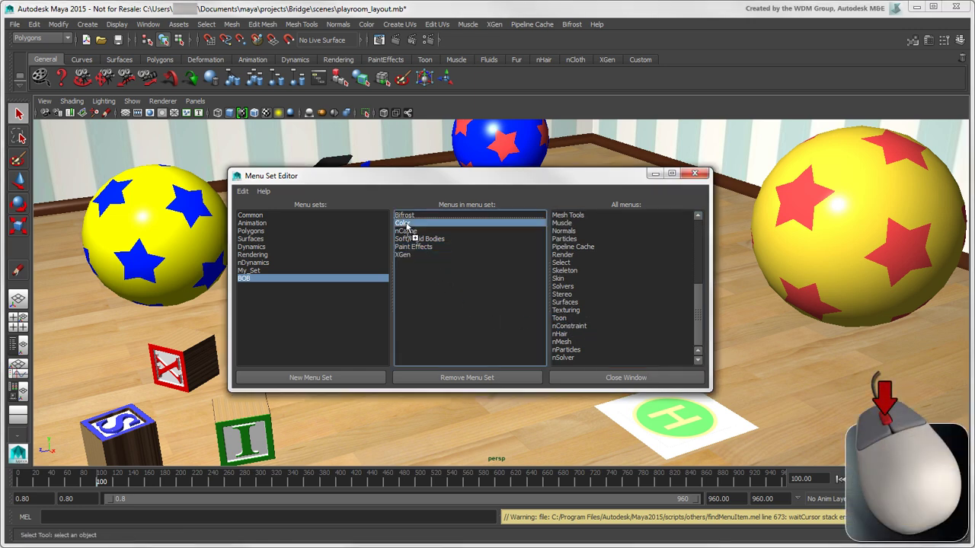
{"action": "mouse_move", "coordinate": [406, 226]}
{"action": "middle_mouse_down"}
{"action": "mouse_move", "coordinate": [406, 215]}
{"action": "mouse_move", "coordinate": [411, 262]}
{"action": "middle_mouse_up"}
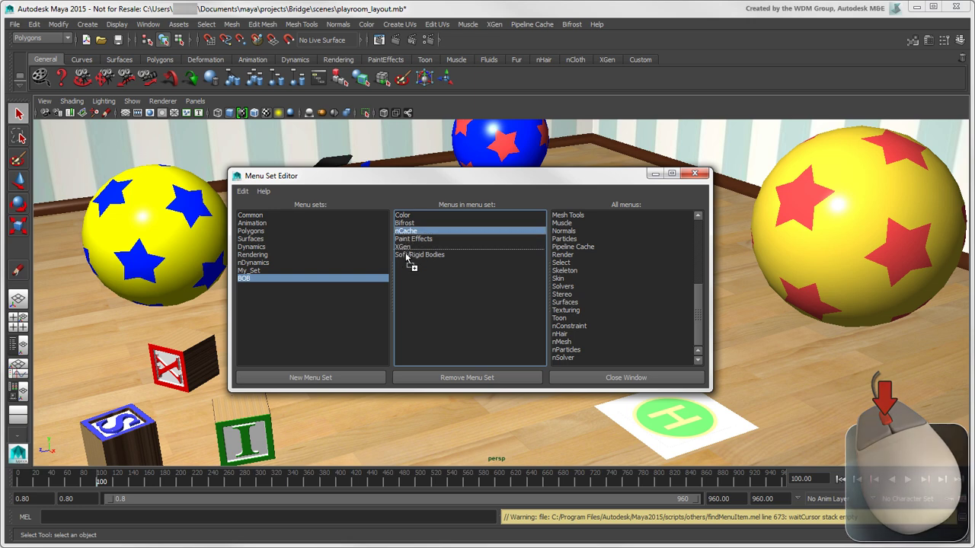
{"action": "left_click", "coordinate": [578, 373]}
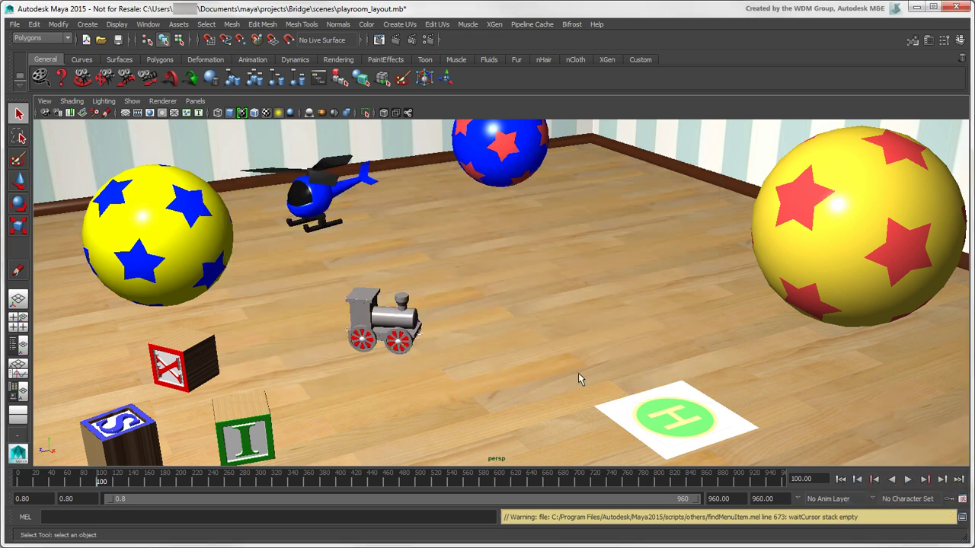
- Switch to the BOB menu set and check its Bifrost, XGen and nCache menus
{"action": "left_click", "coordinate": [67, 38]}
{"action": "left_click", "coordinate": [30, 103]}
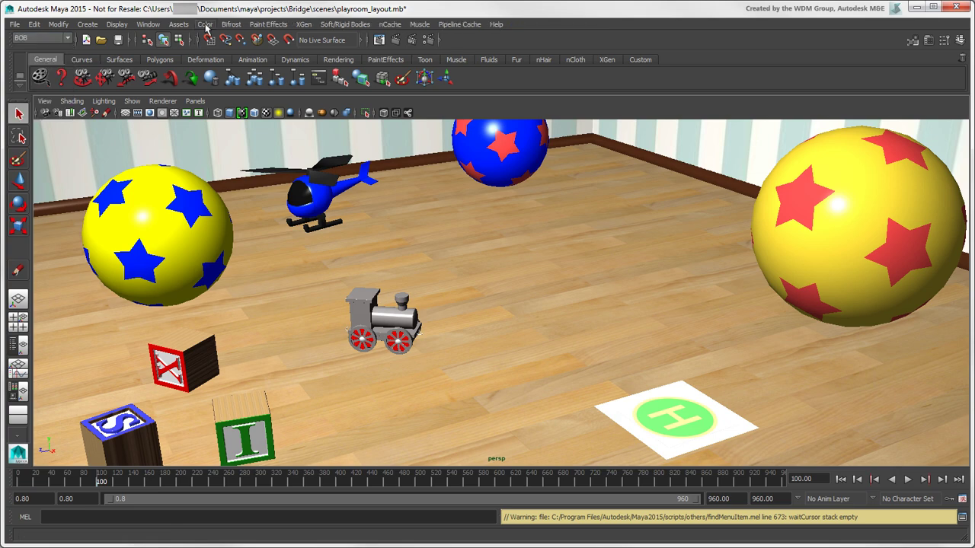
{"action": "left_click", "coordinate": [207, 28]}
{"action": "left_click", "coordinate": [231, 27]}
{"action": "left_click", "coordinate": [268, 24]}
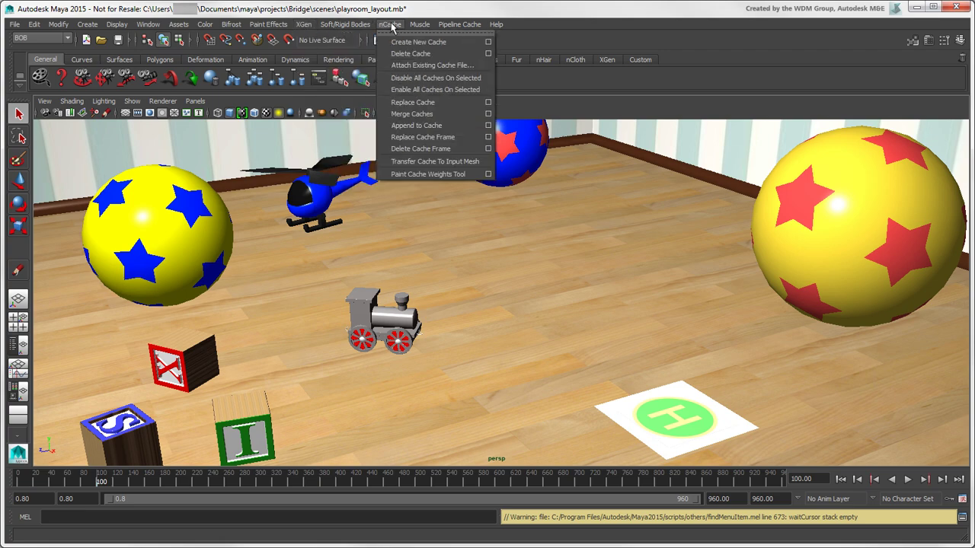
{"action": "left_click", "coordinate": [429, 235]}
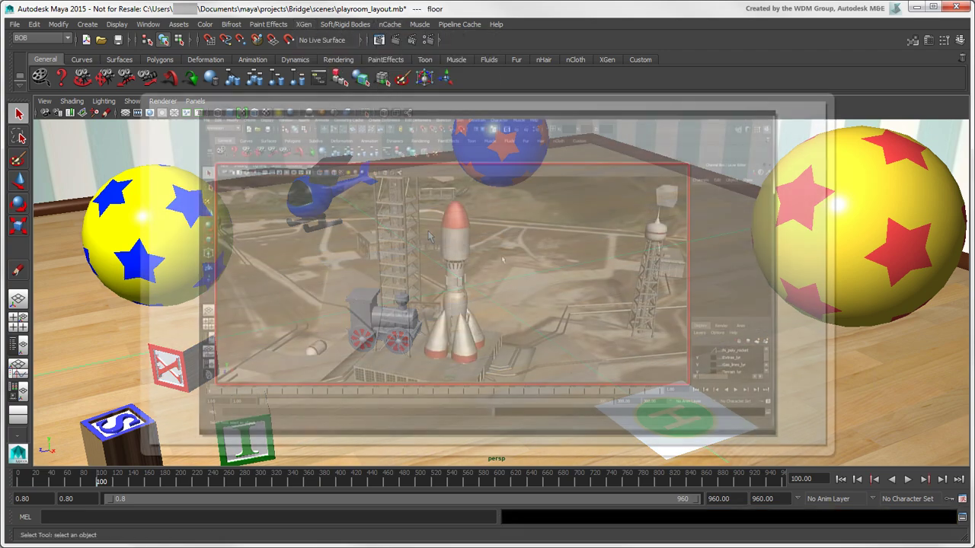